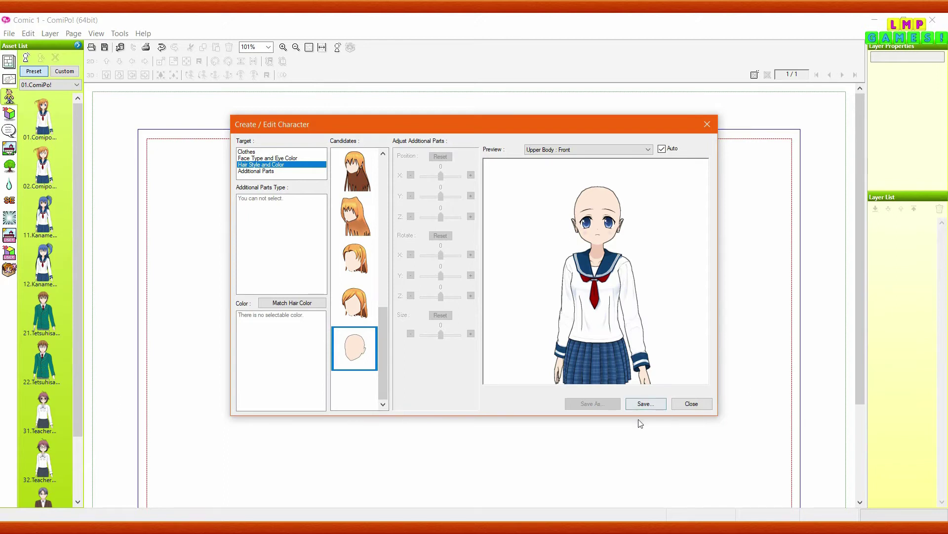
Step: Save the bald sailor-uniform character as test1 in the New Data category
left_click(648, 404)
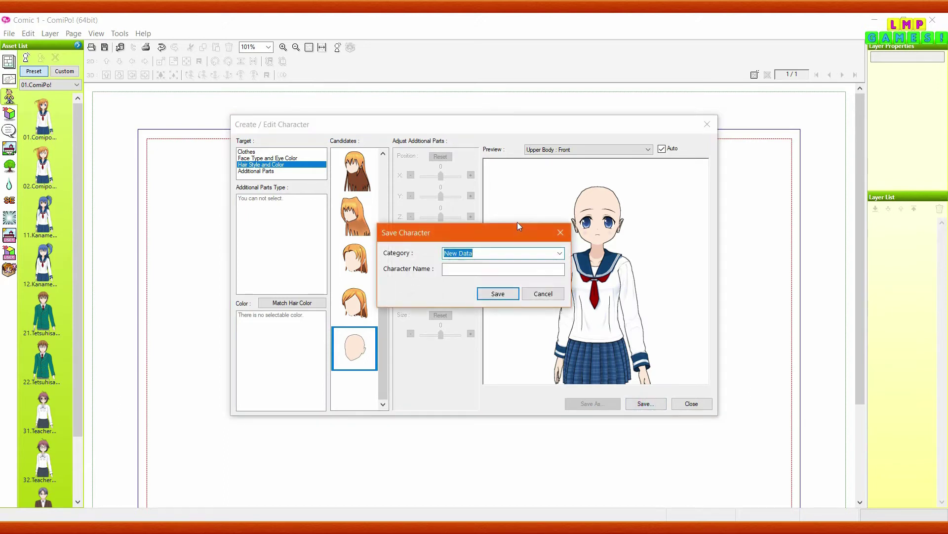
left_click(477, 268)
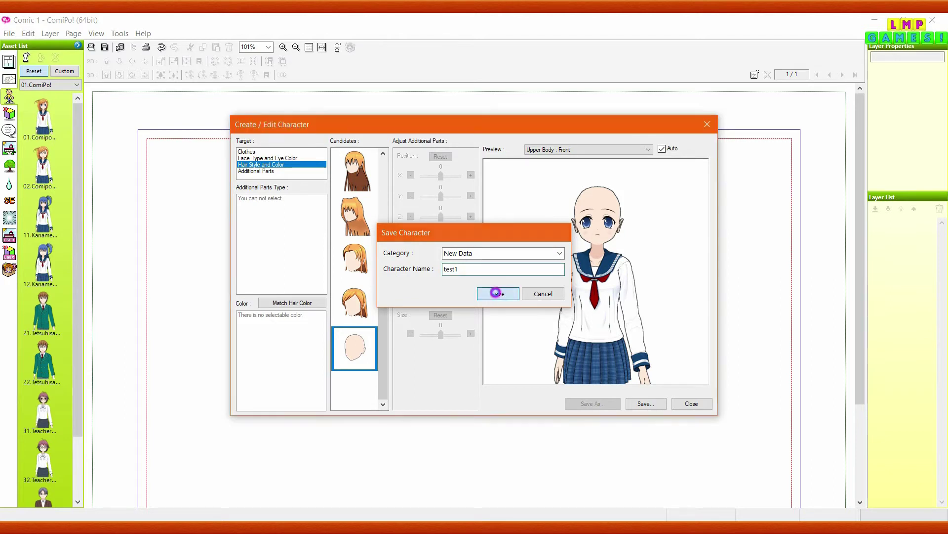
left_click(493, 294)
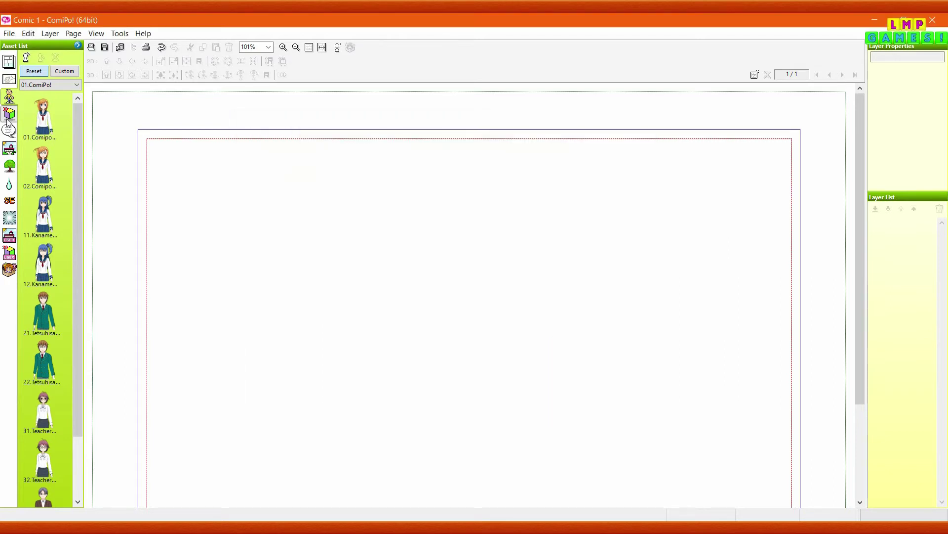
Step: Create another character with the male green double-breasted blazer outfit and the bald option as its hair style
left_click(26, 57)
left_click_drag(383, 177, 384, 241)
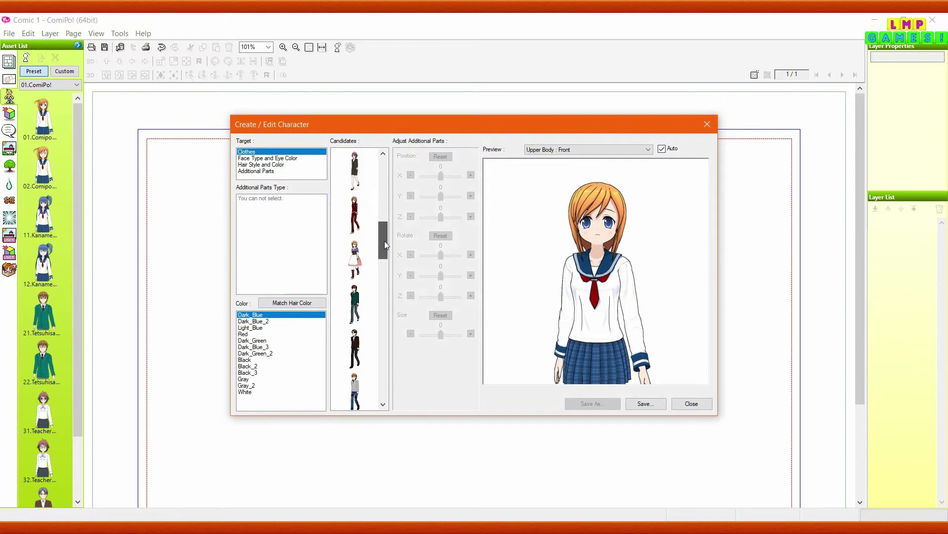
left_click(361, 299)
left_click(506, 324)
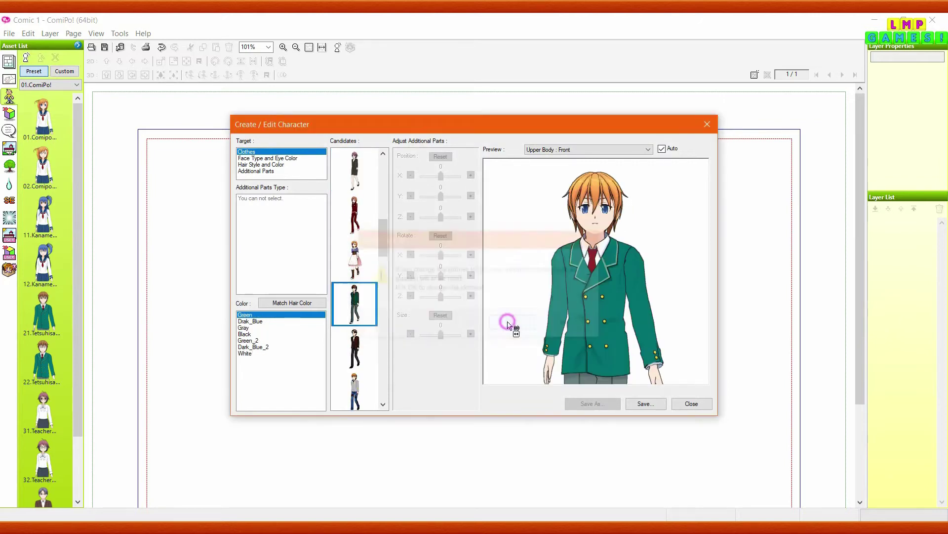
left_click(255, 165)
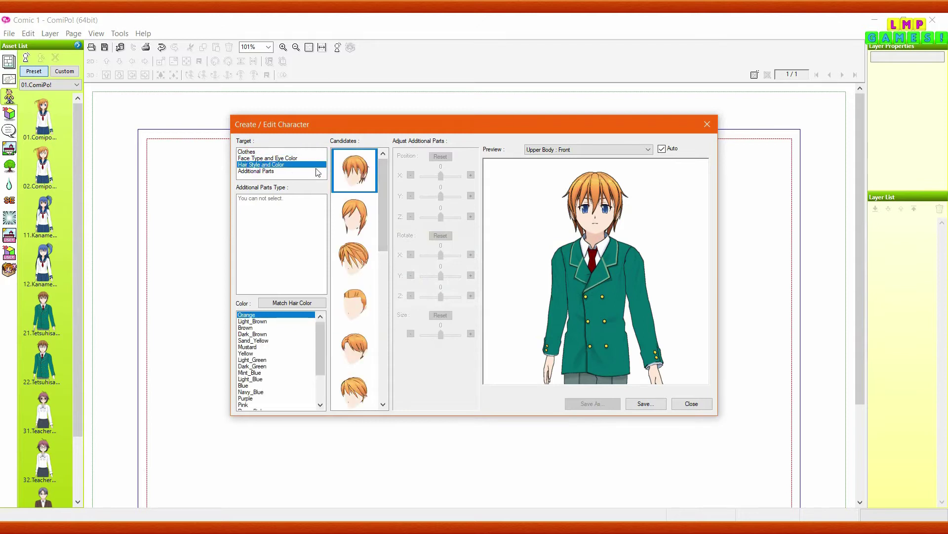
scroll(388, 184, "down", 5)
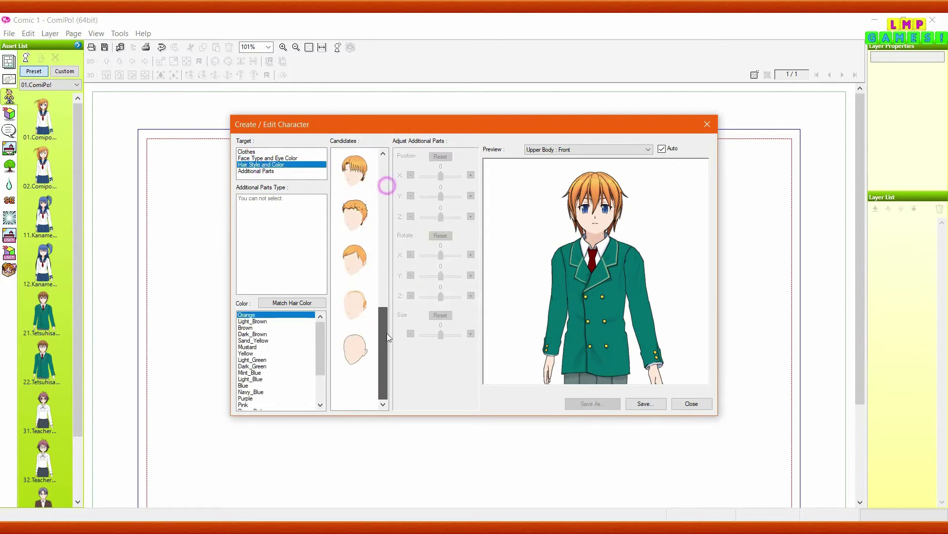
left_click(354, 347)
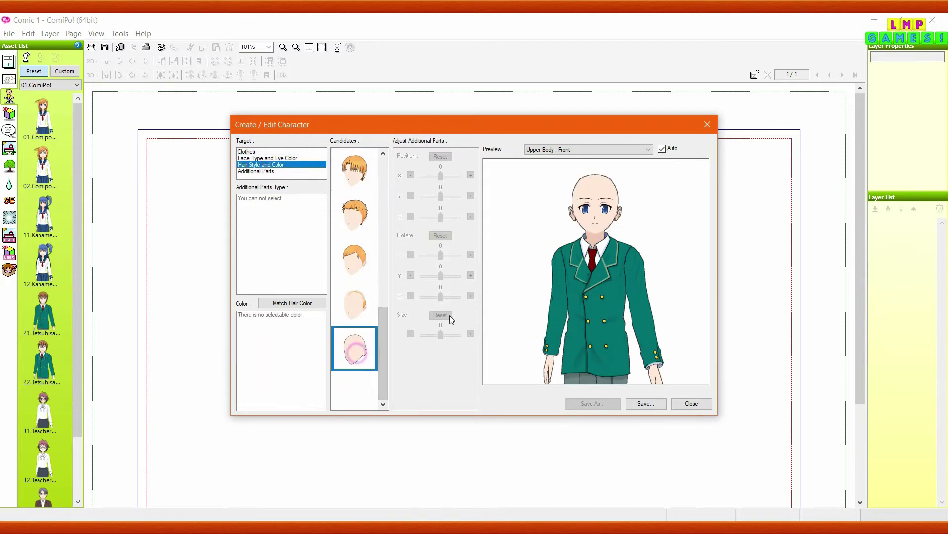
Step: Save the blazer character as test2 in the New Data category and check the saved custom characters
left_click(658, 409)
left_click(458, 267)
type("test2")
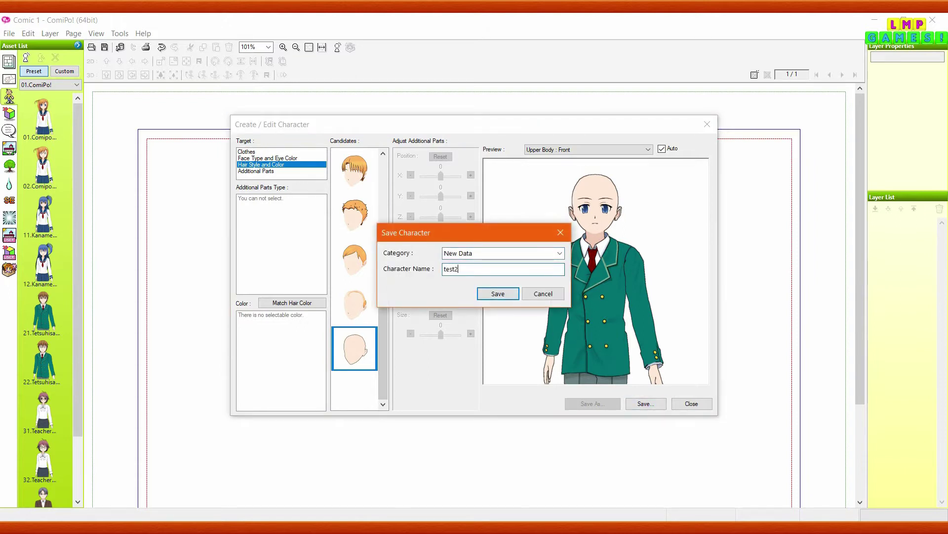
key("Return")
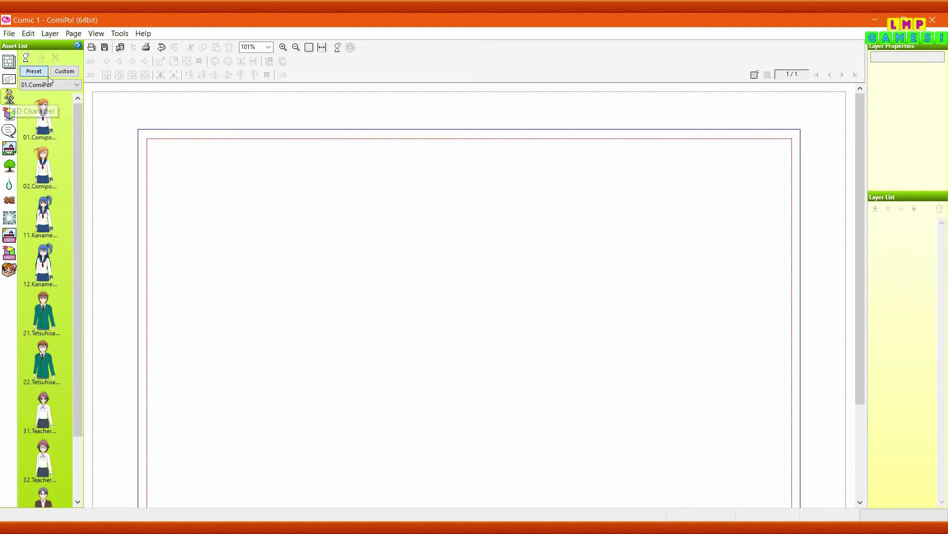
left_click(65, 72)
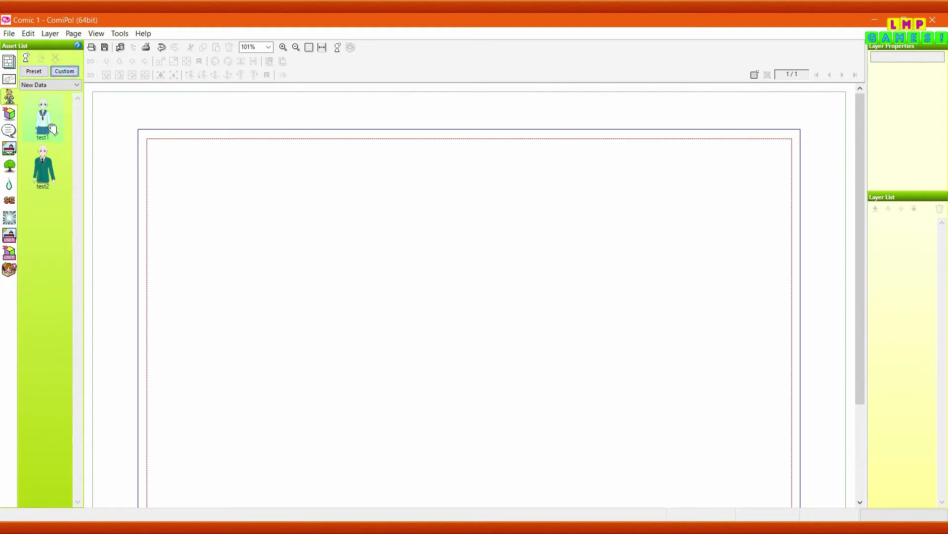
left_click(35, 72)
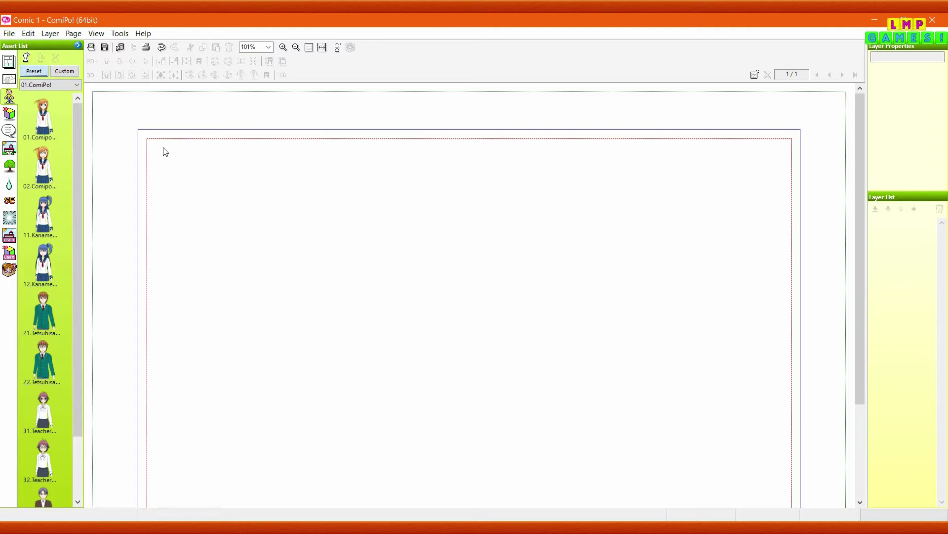
Step: Switch to the Comipo downloads folder in File Explorer and extract the male_hair_pack___003 archive into its own named folder
mouse_move(136, 527)
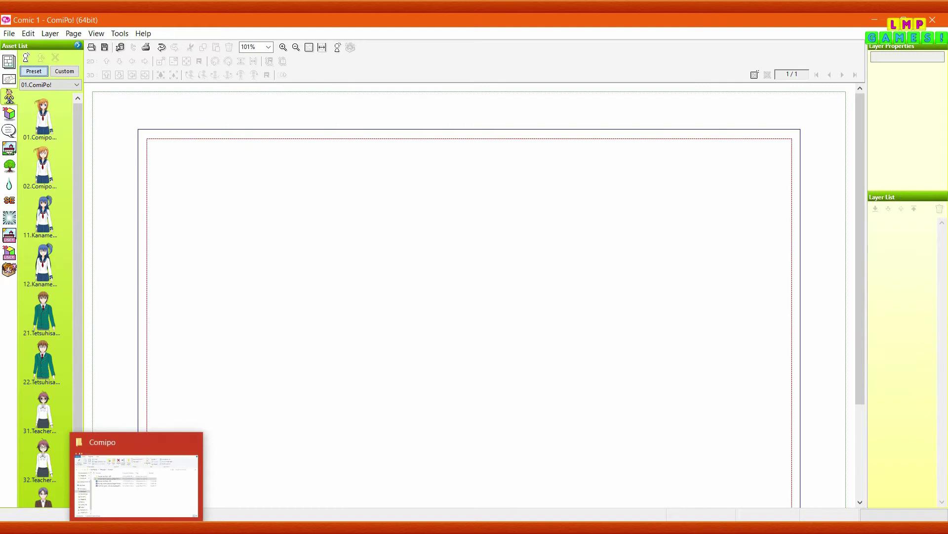
left_click(136, 528)
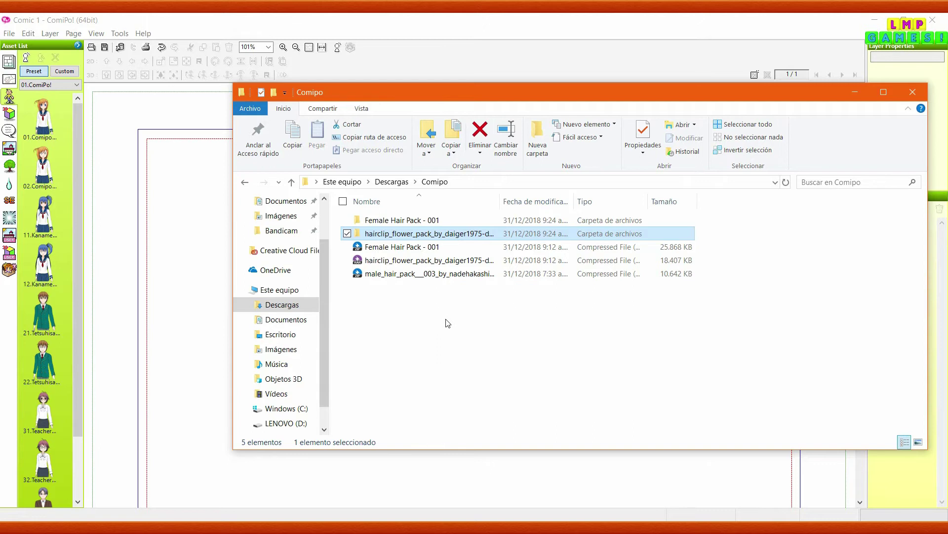
right_click(415, 275)
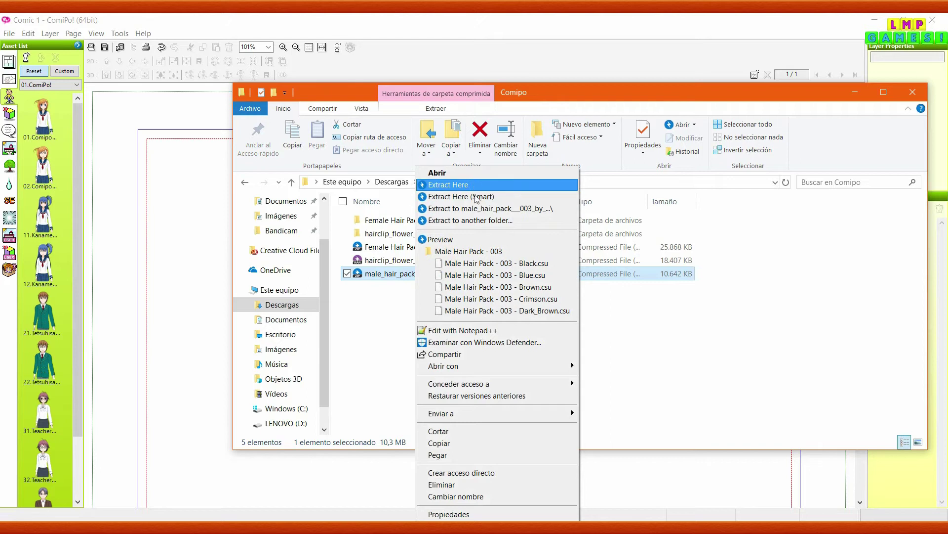
left_click(679, 330)
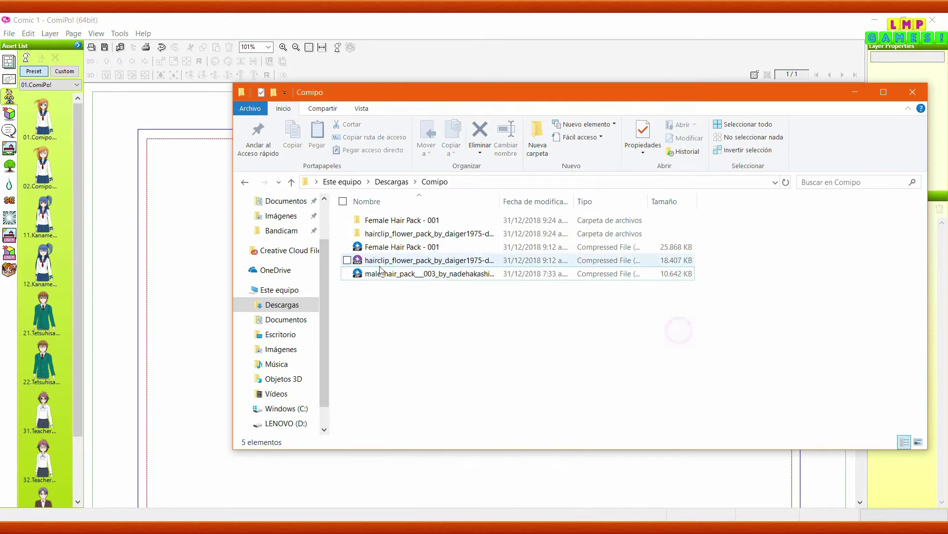
right_click(408, 279)
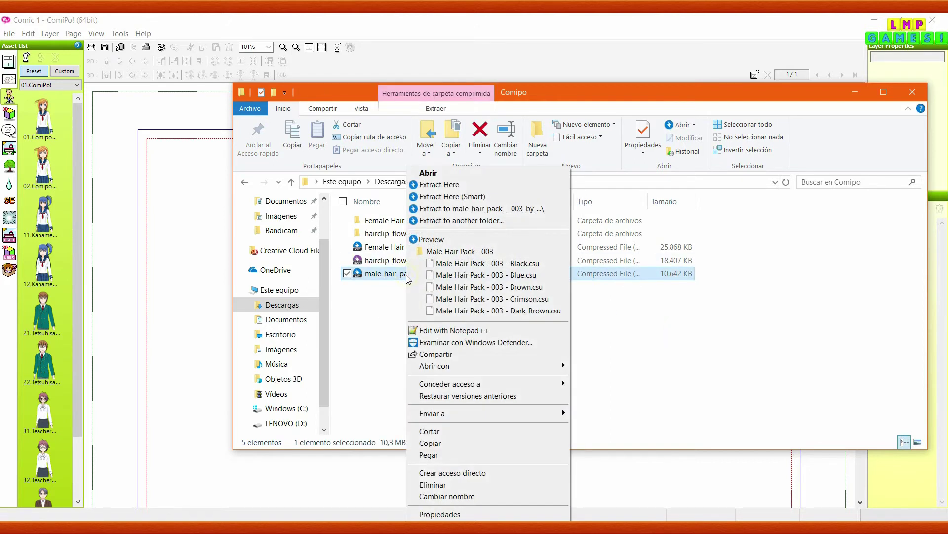
left_click(508, 206)
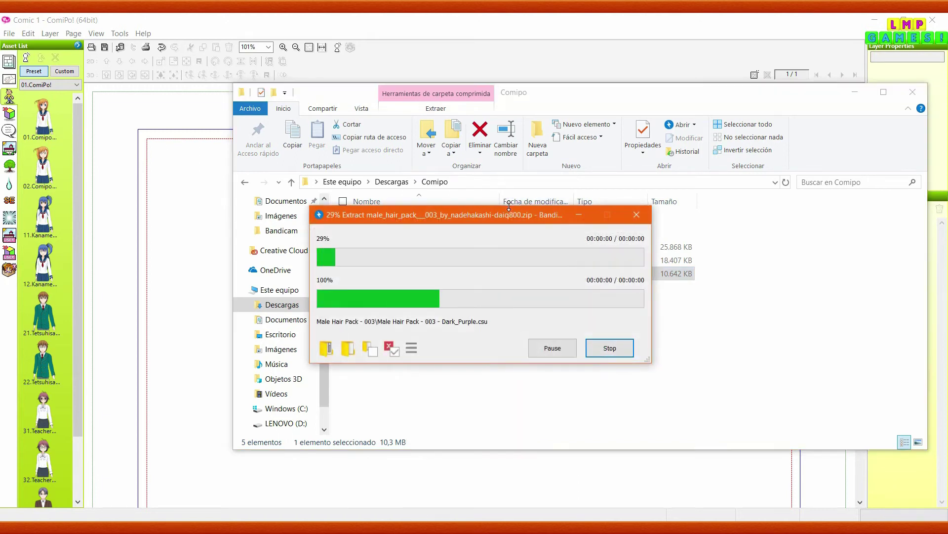
left_click(610, 386)
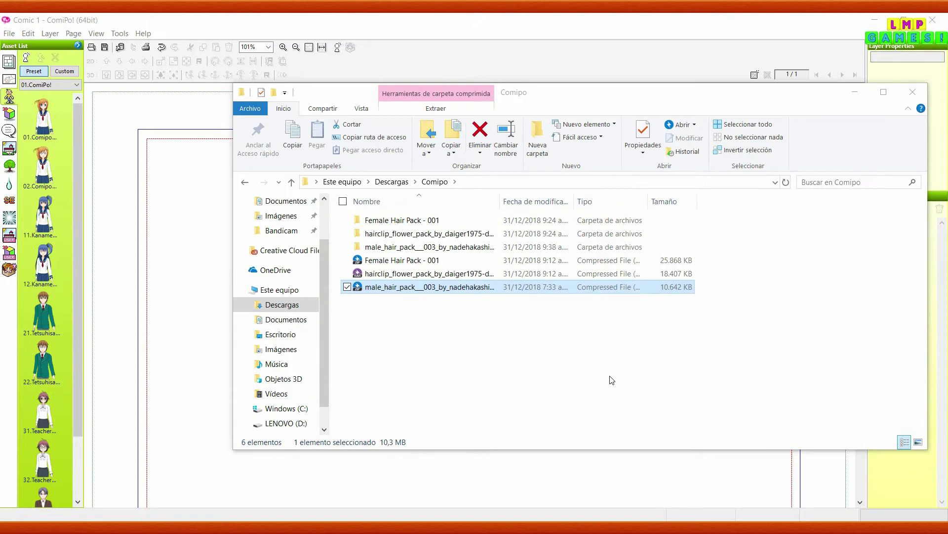
Step: Open the extracted Male Hair Pack - 003 folder and look through its hair colour files
double_click(418, 248)
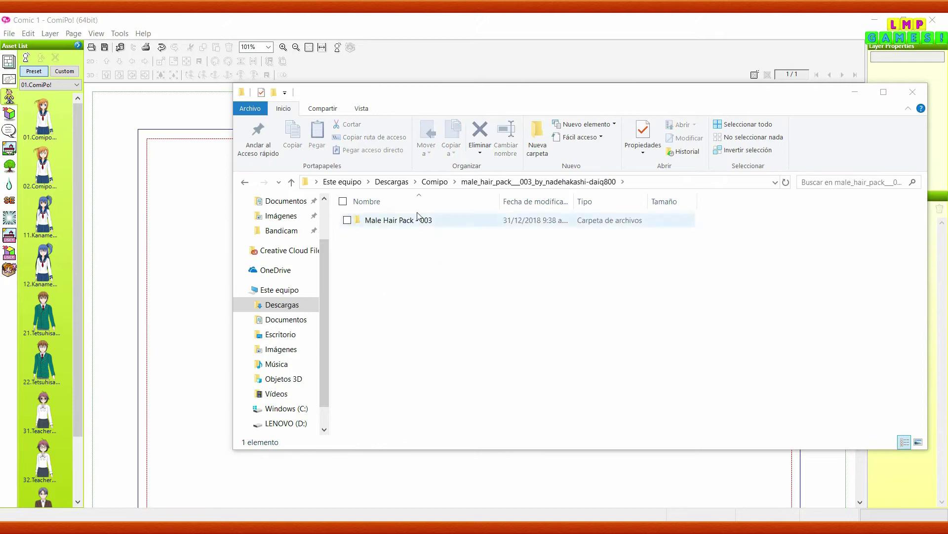
double_click(405, 223)
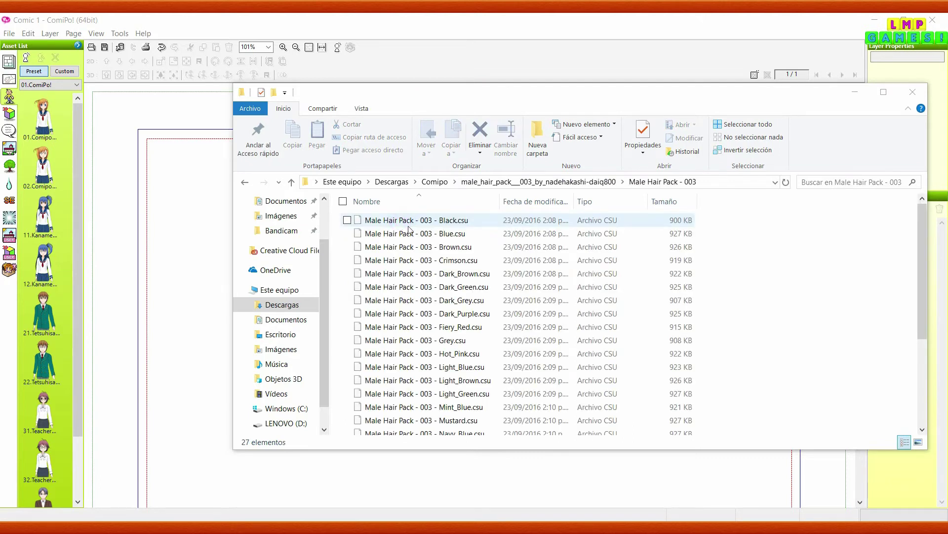
scroll(509, 292, "down", 4)
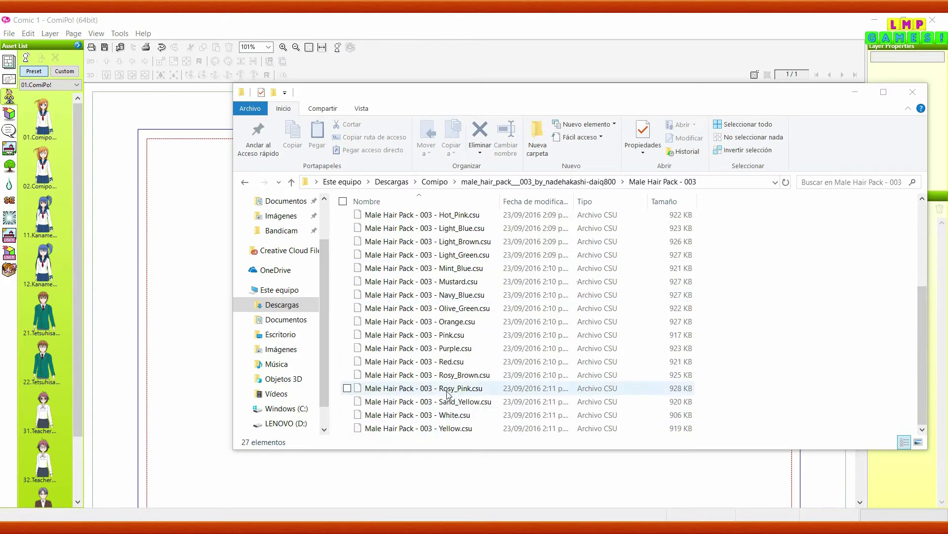
scroll(447, 391, "up", 4)
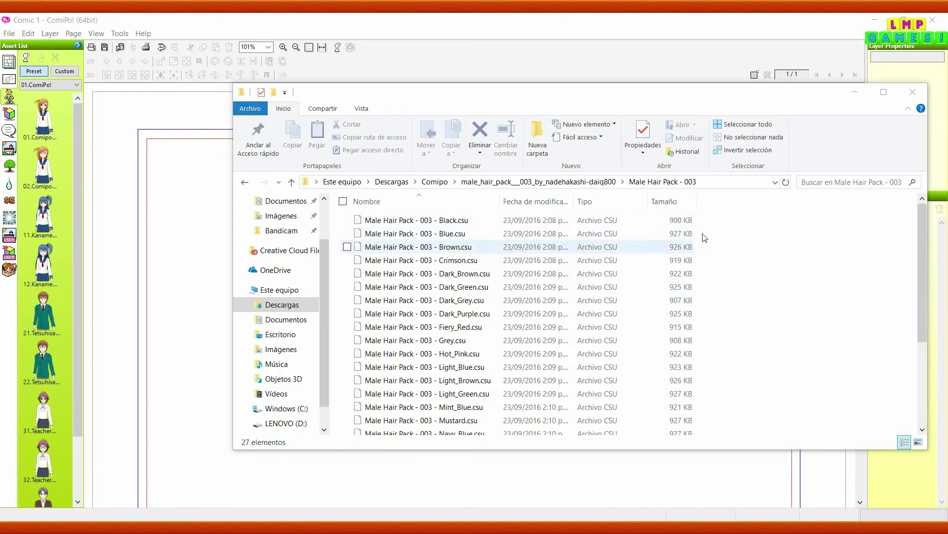
Step: Import Male Hair Pack - 003 - Black.csu into ComiPo! as user 3D data under the New Data category
left_click_drag(452, 220, 180, 241)
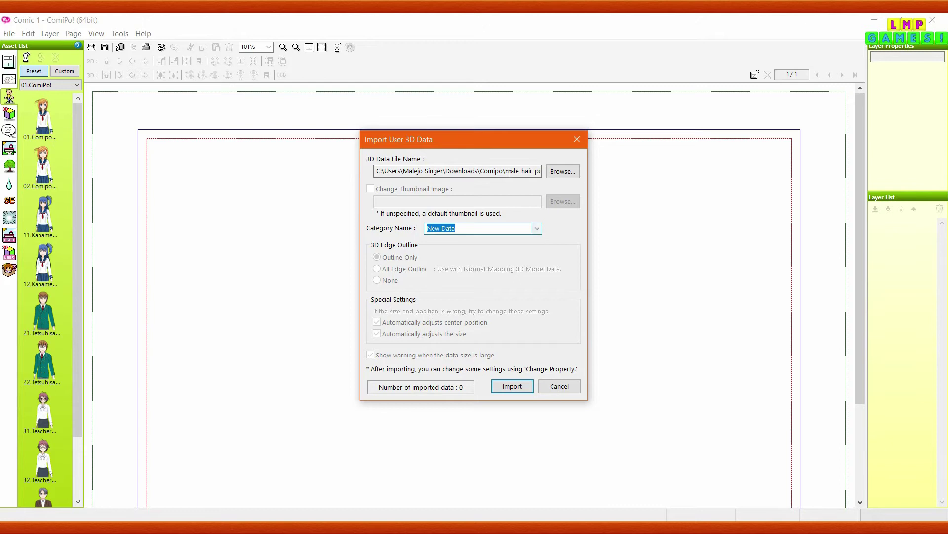
left_click_drag(516, 170, 637, 171)
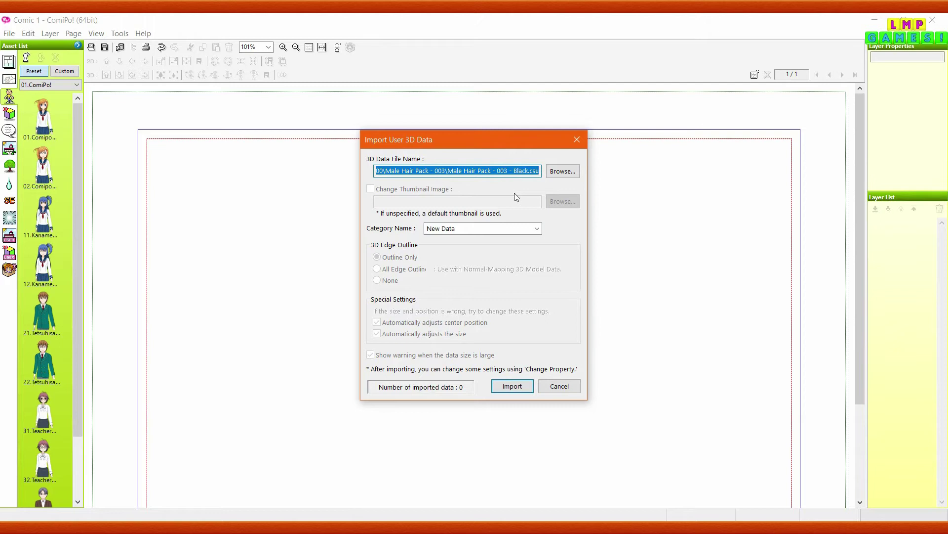
left_click(487, 228)
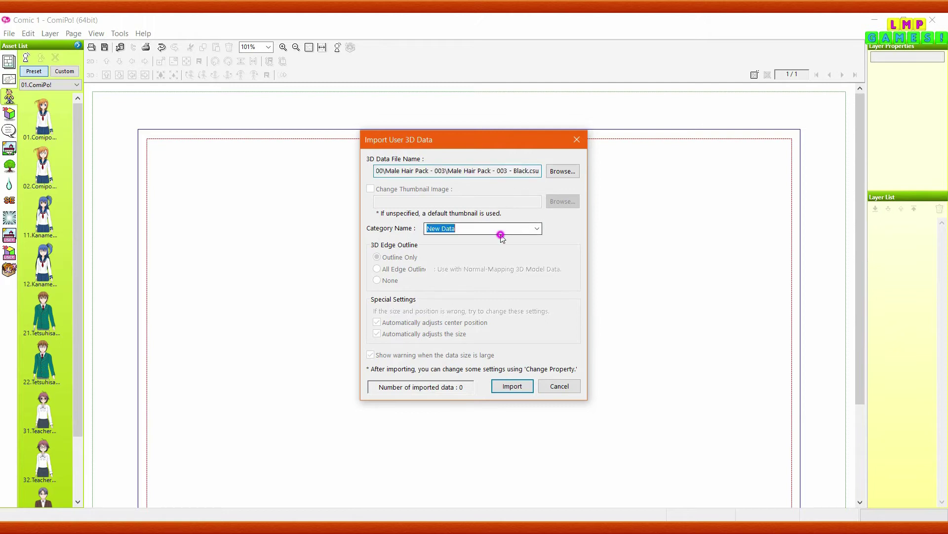
left_click(538, 229)
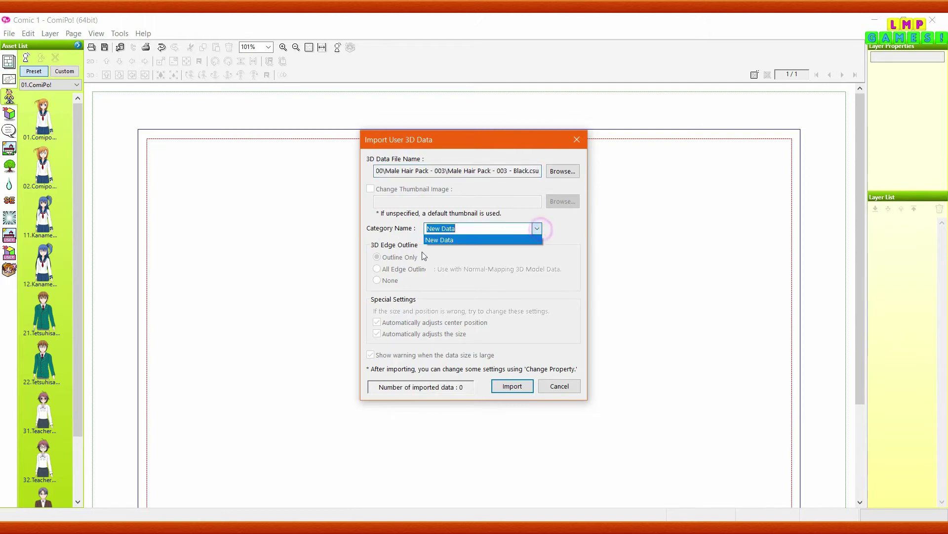
left_click(394, 213)
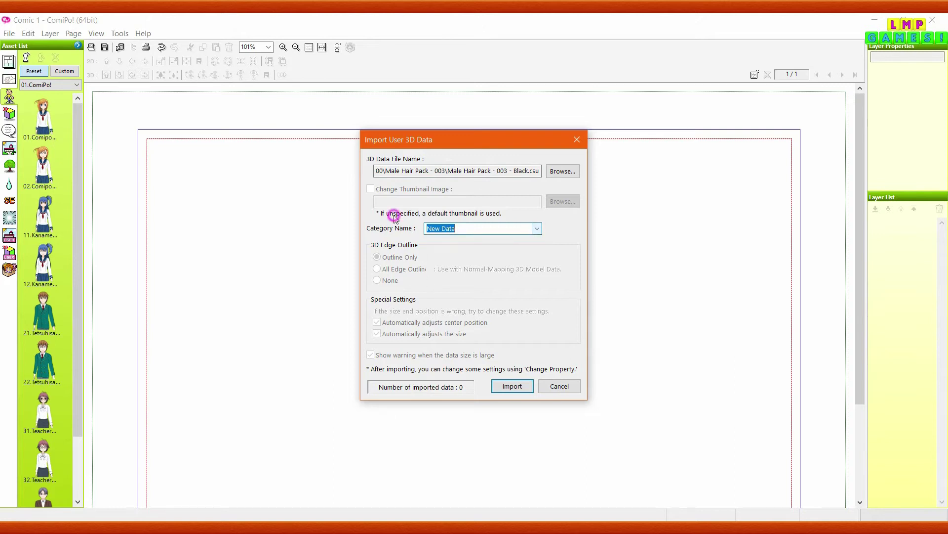
left_click(517, 390)
Step: Move the imported black hair around the page, then delete its layer
left_click_drag(197, 215, 313, 211)
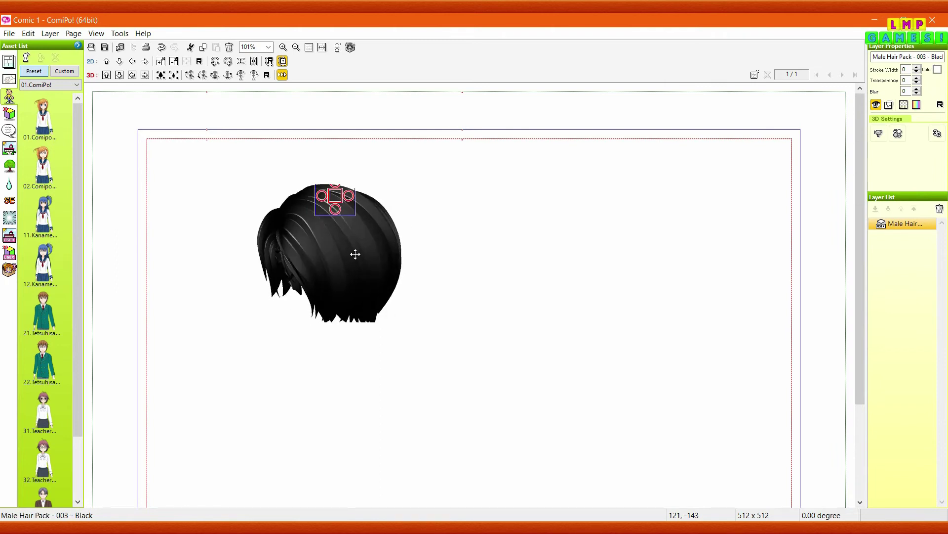
left_click_drag(333, 250, 252, 236)
key("Delete")
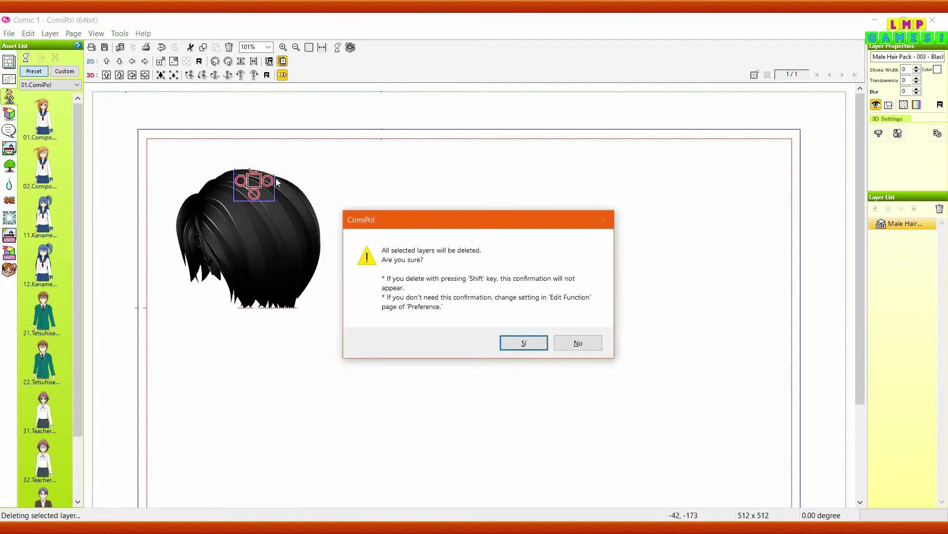
key("Return")
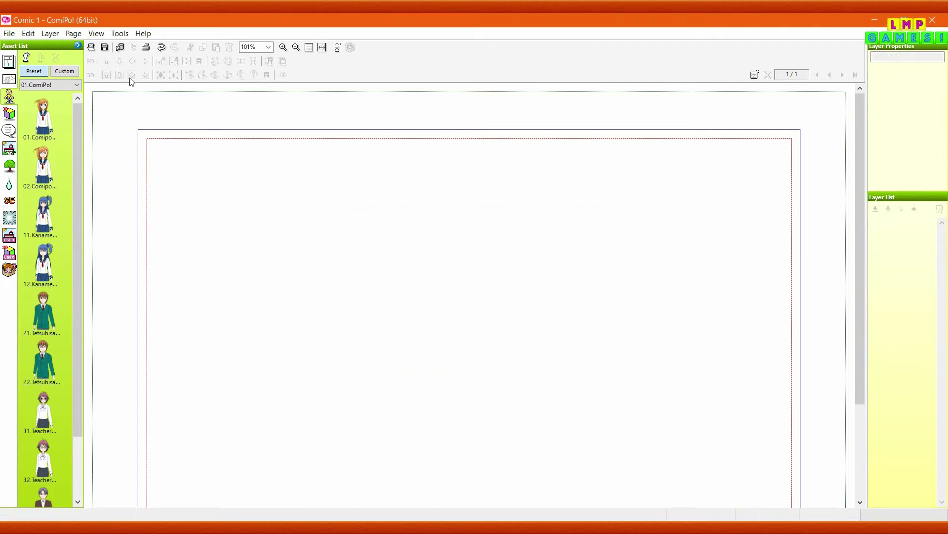
Step: Place the custom character test2 near the upper middle of the comic page
left_click(65, 71)
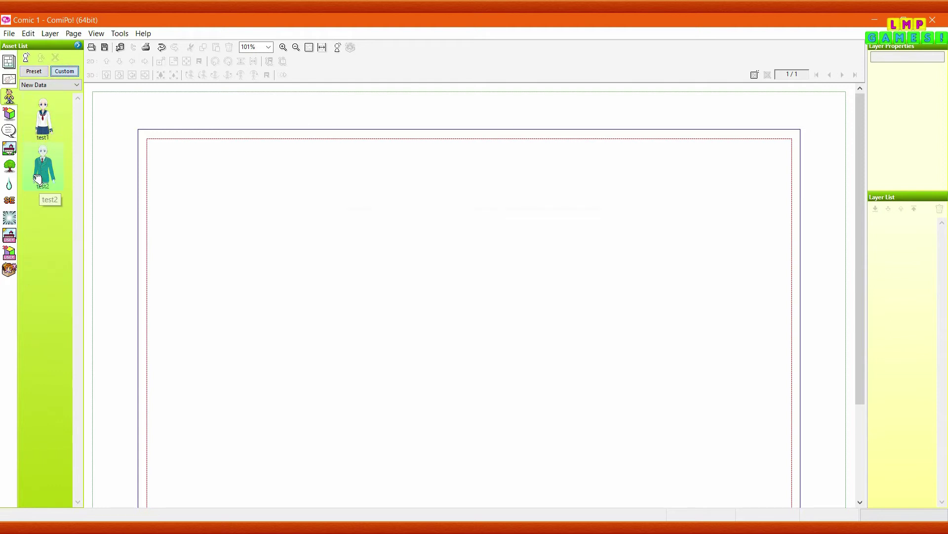
left_click_drag(38, 179, 440, 270)
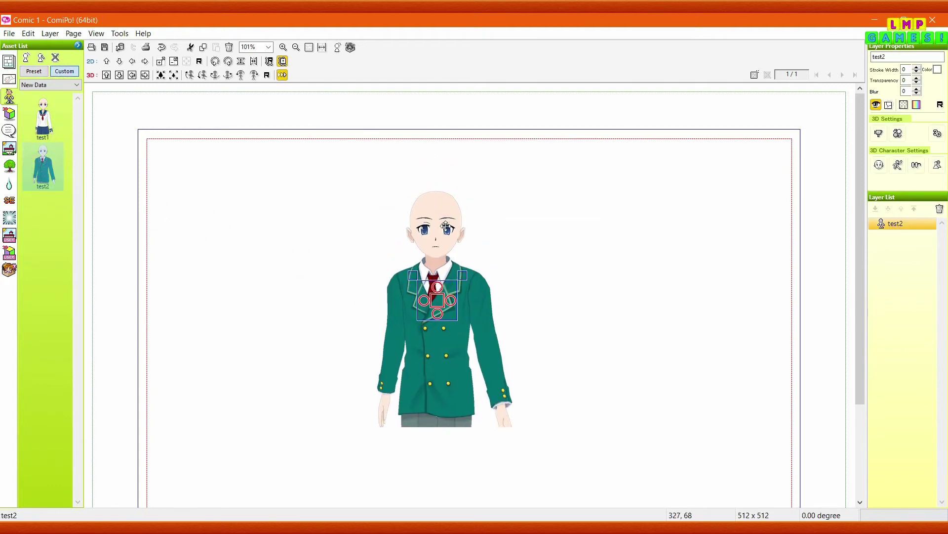
Step: Apply the imported user 3D Male Hair to test2 as Head_Item_1 under Additional Parts for Head
left_click(917, 166)
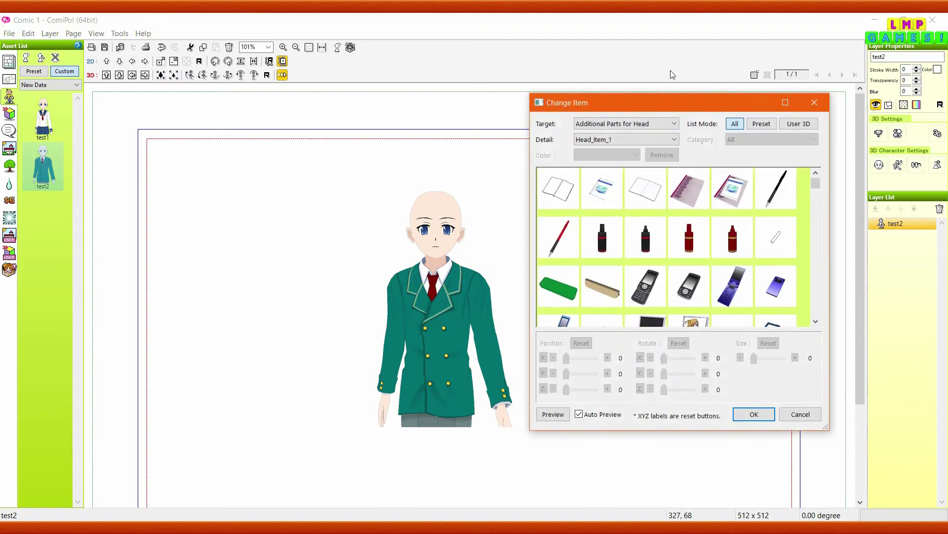
left_click(641, 123)
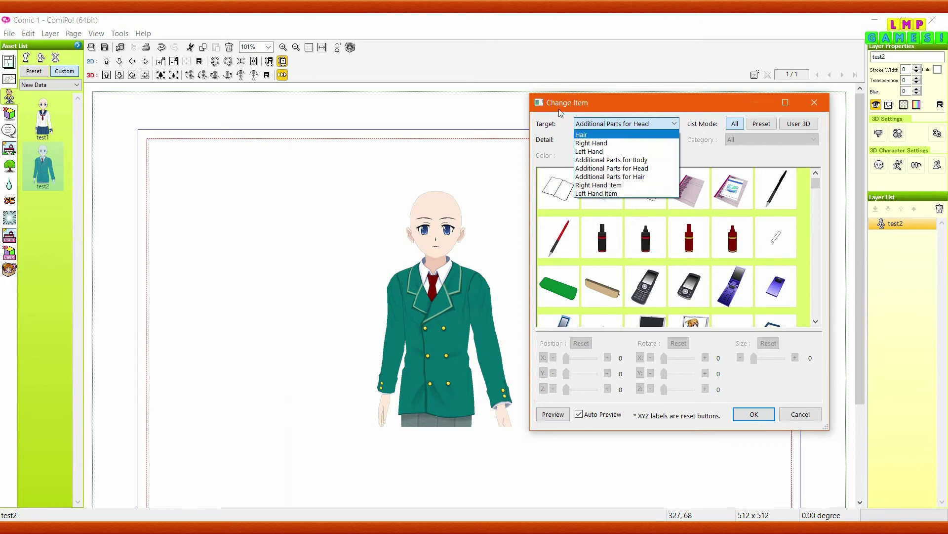
left_click(634, 124)
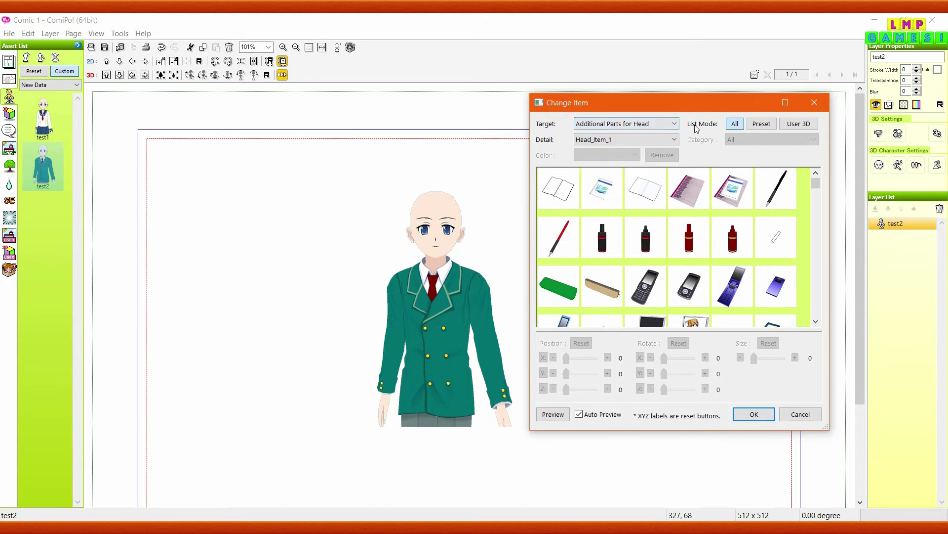
left_click(635, 140)
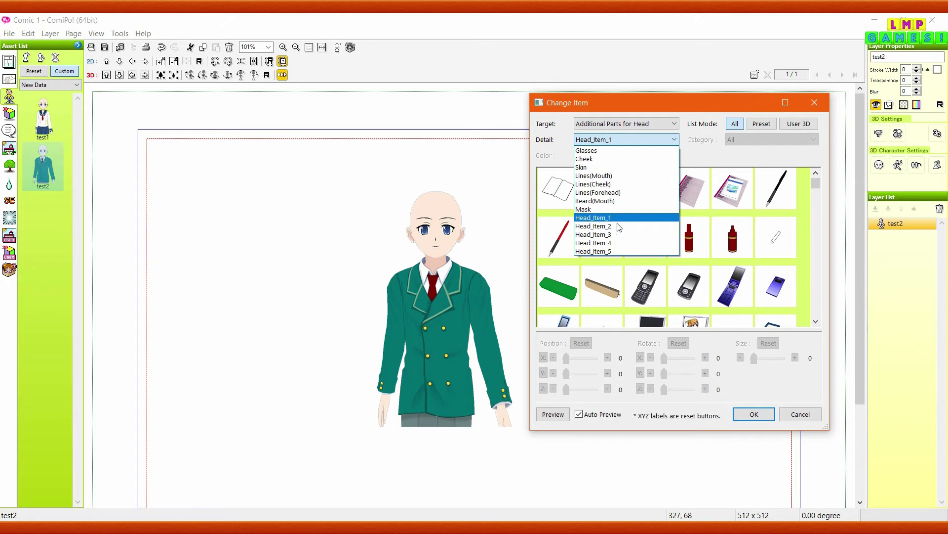
left_click(552, 145)
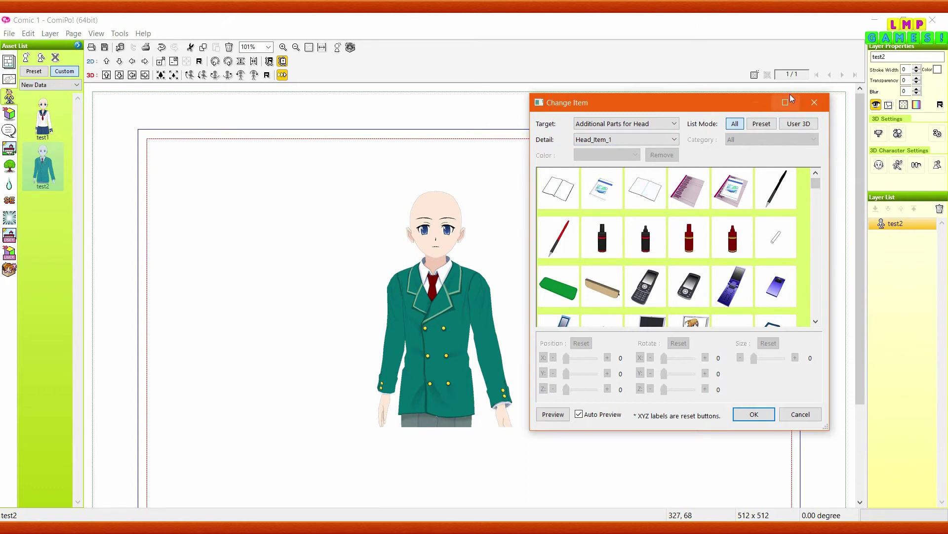
left_click_drag(817, 182, 814, 313)
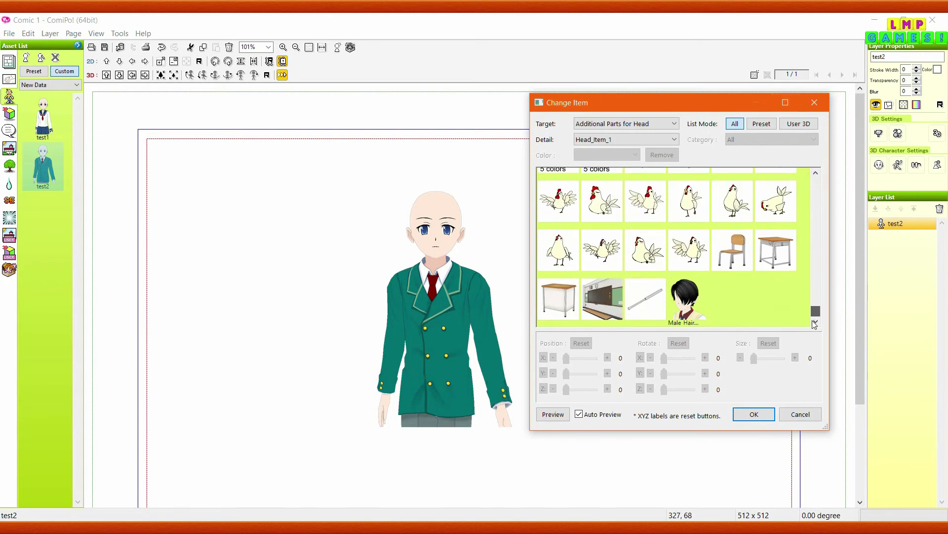
left_click(809, 126)
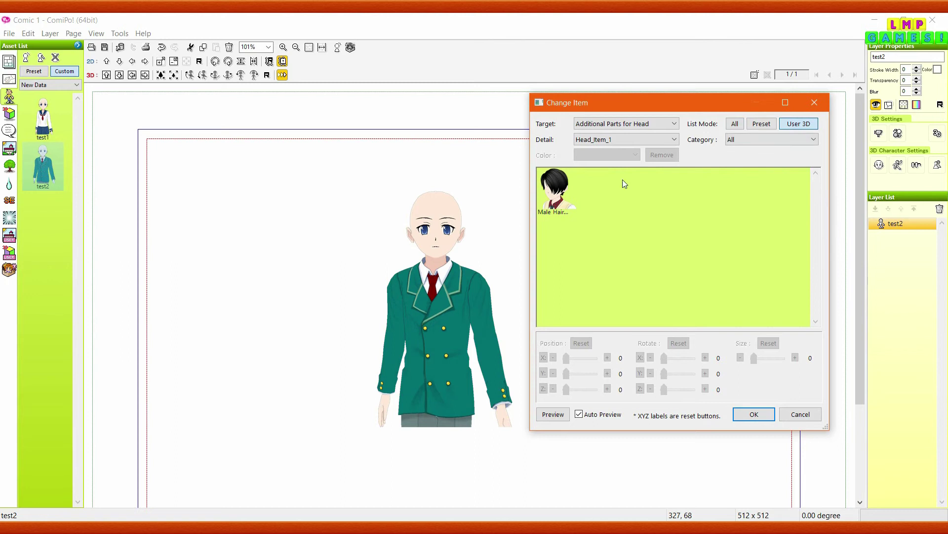
left_click(553, 192)
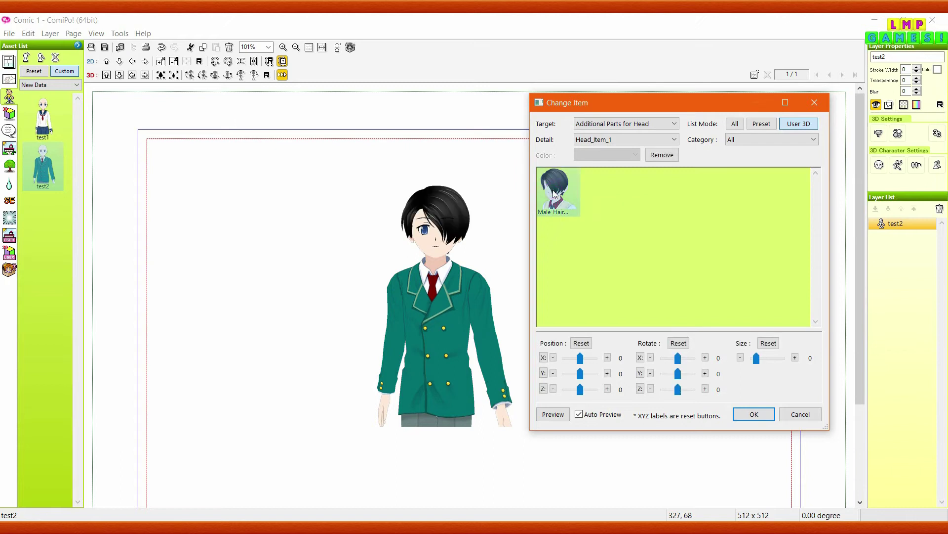
left_click(755, 414)
Step: Turn test2 sideways, try rotating the hair to 32 on X and adjusting its size, then reset and cancel the item changes
left_click_drag(455, 300, 473, 321)
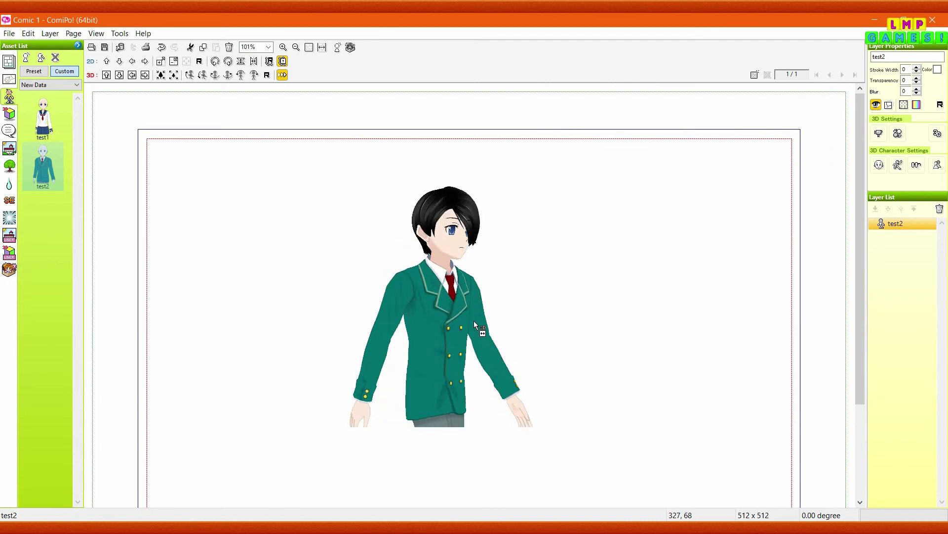
left_click(916, 164)
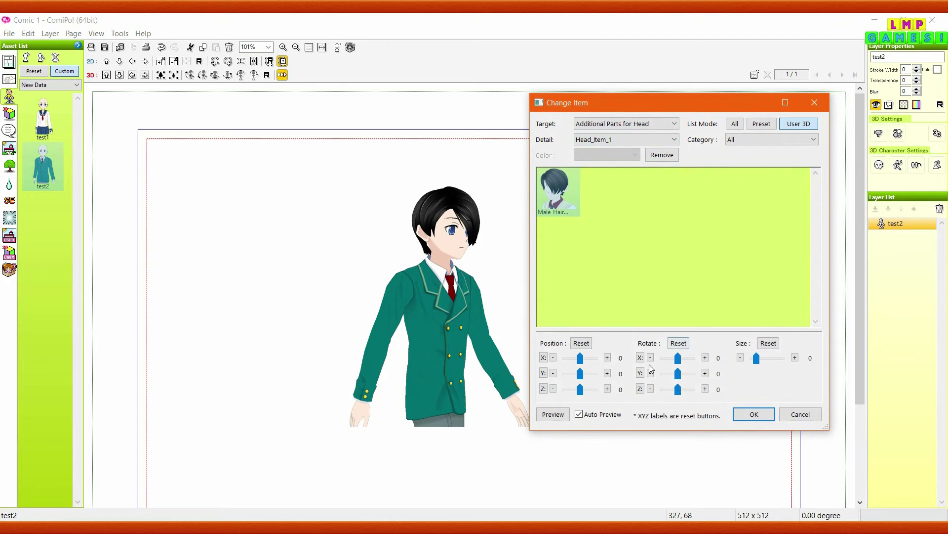
left_click_drag(678, 358, 681, 360)
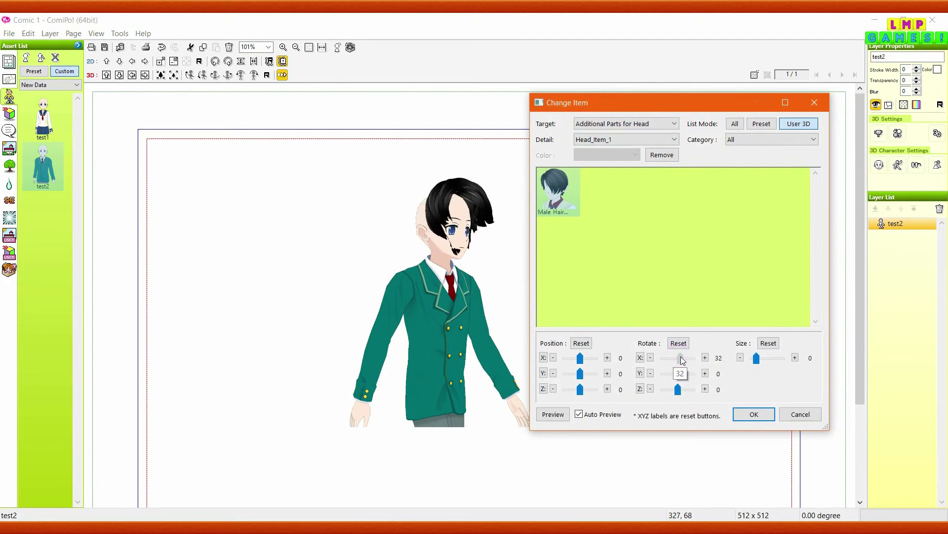
left_click(679, 343)
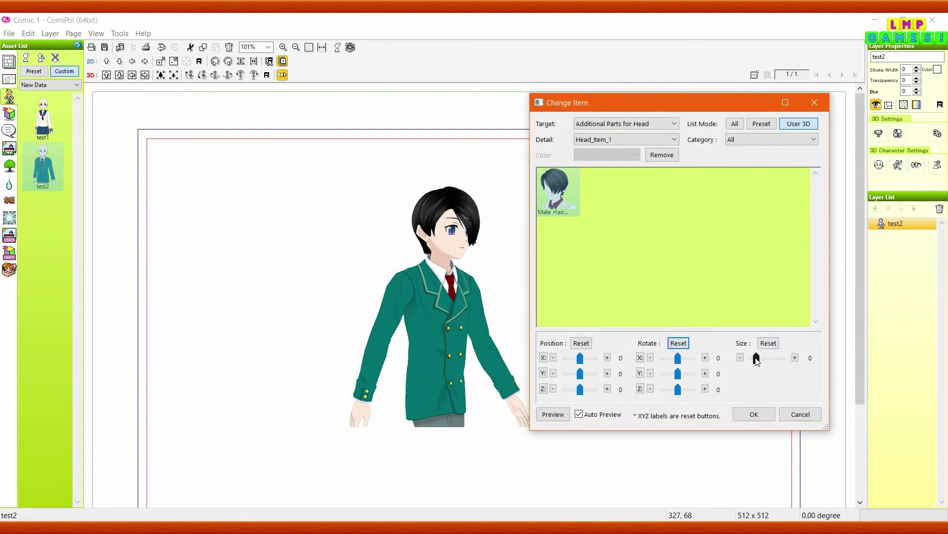
left_click_drag(757, 360, 758, 357)
left_click(778, 344)
left_click(800, 414)
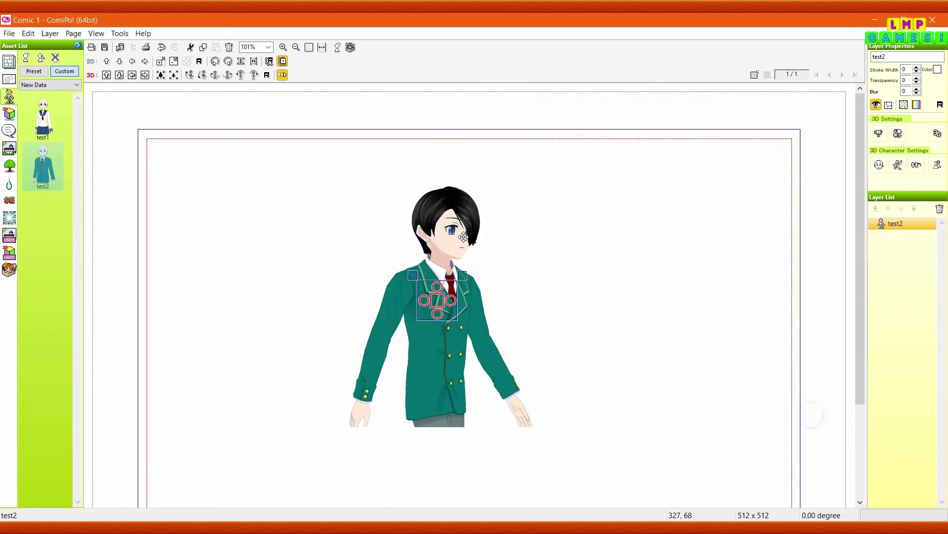
Step: Turn test2 to face slightly the other way and move the character near the page's left edge
mouse_move(438, 295)
left_mouse_down()
mouse_move(371, 301)
mouse_move(425, 296)
left_mouse_up()
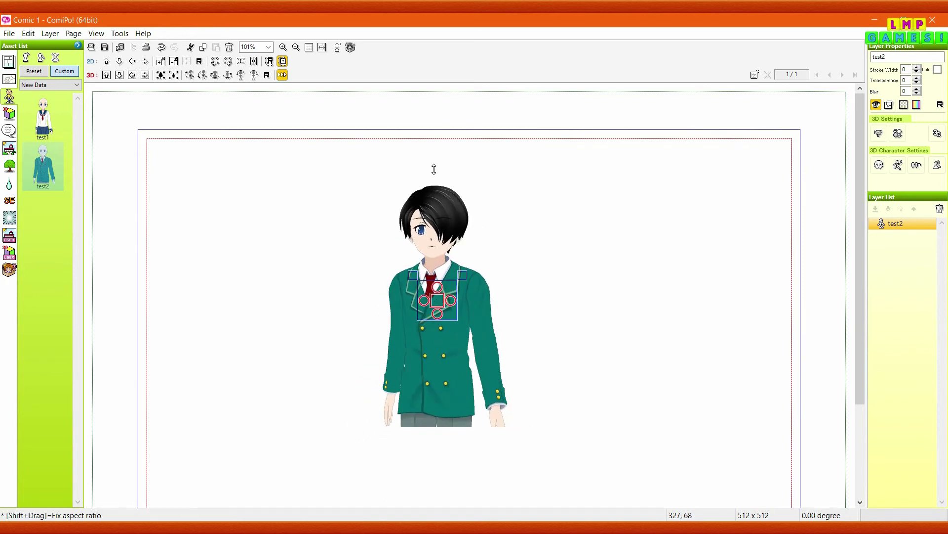
left_click_drag(434, 220, 267, 212)
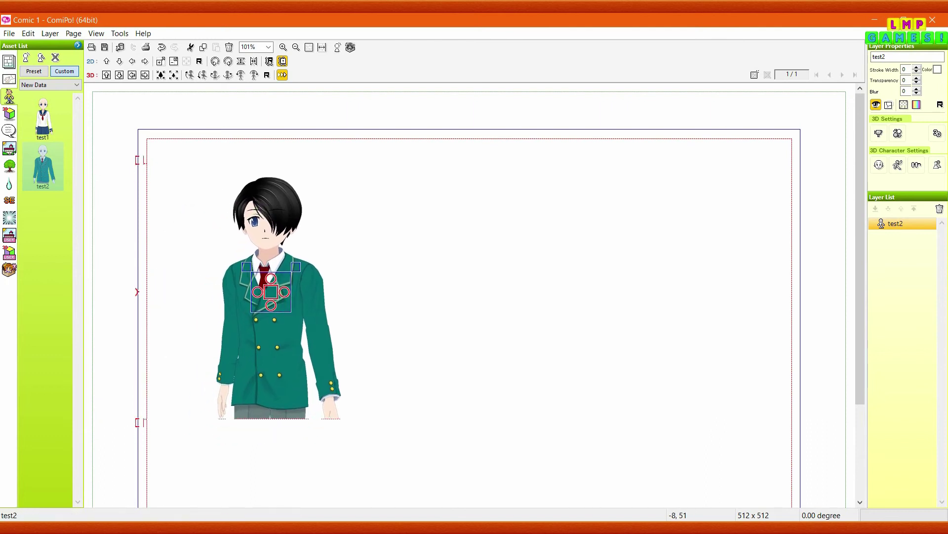
Step: Look through the hair colour files in the Male Hair Pack - 003 folder and check the head item settings of test2
key("alt+Tab")
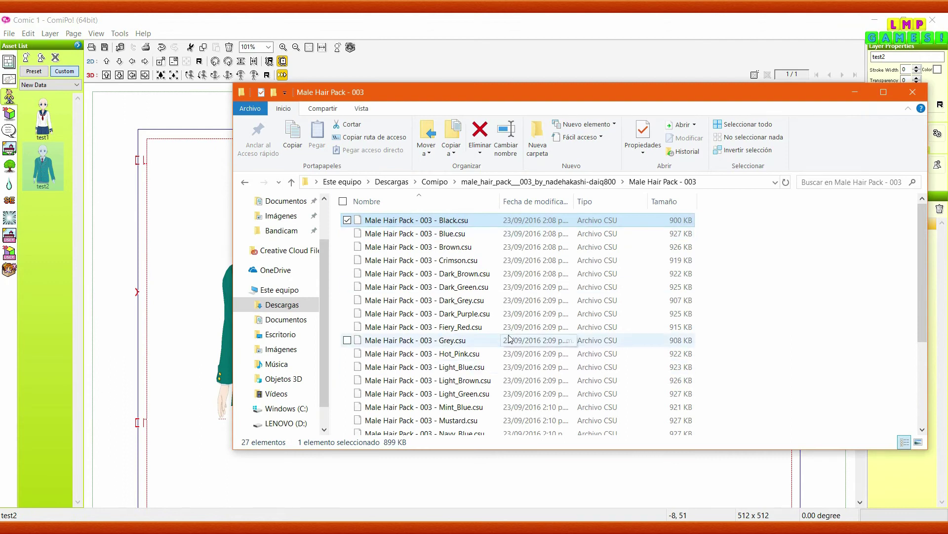
scroll(509, 341, "down", 4)
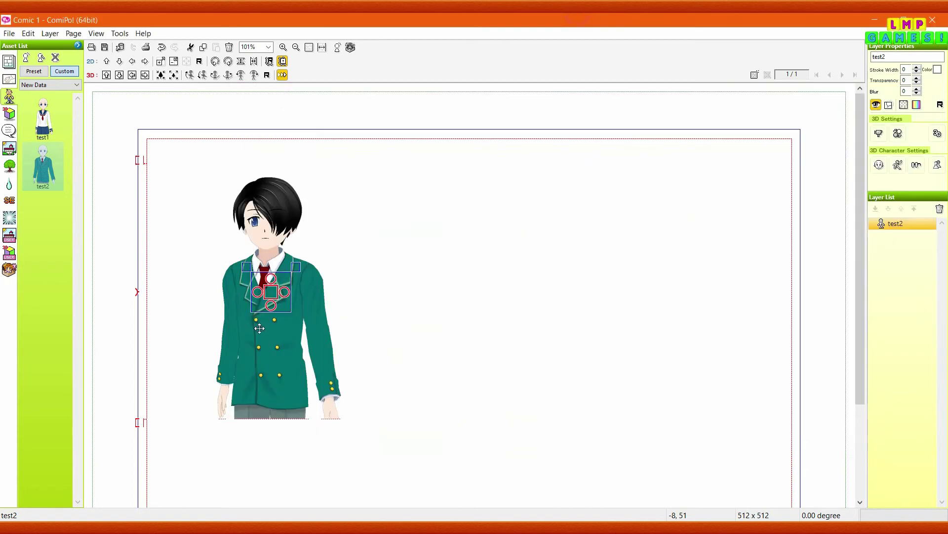
left_click(917, 165)
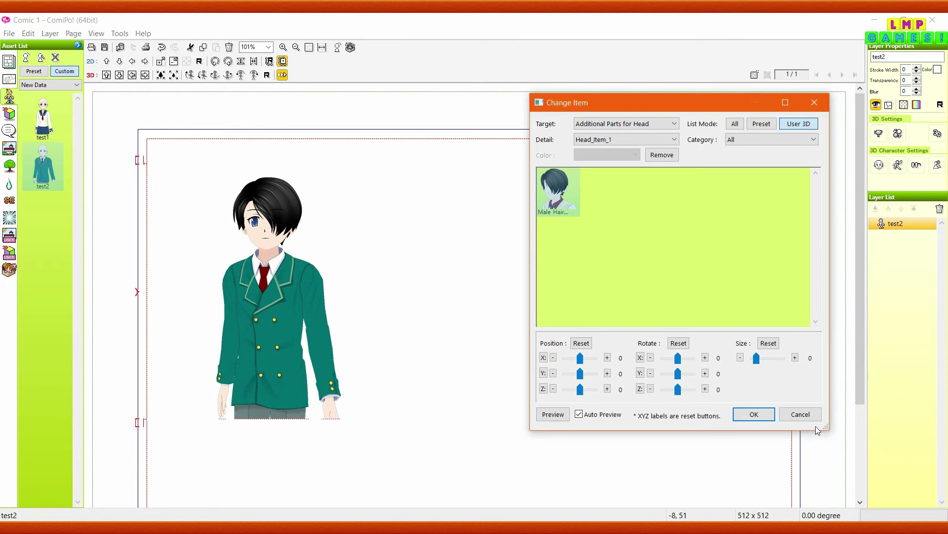
left_click(800, 414)
Step: Switch to File Explorer and open the inner Female Hair Pack - 001 folder inside the Comipo downloads folder
left_click(186, 519)
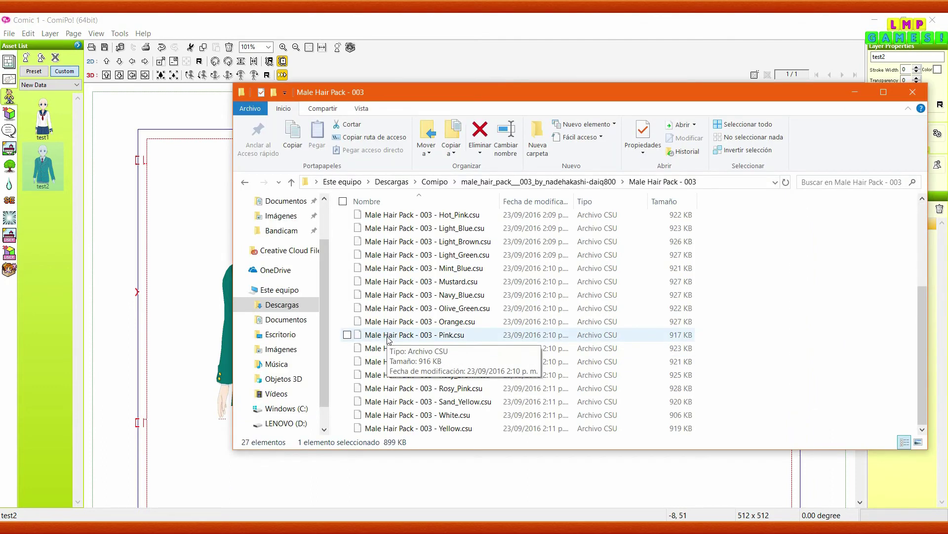
left_click(472, 182)
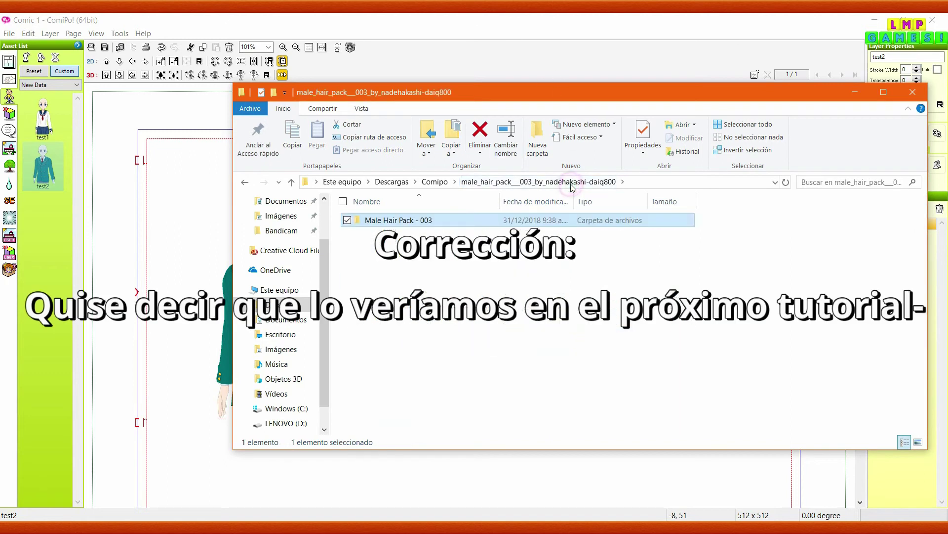
left_click(434, 182)
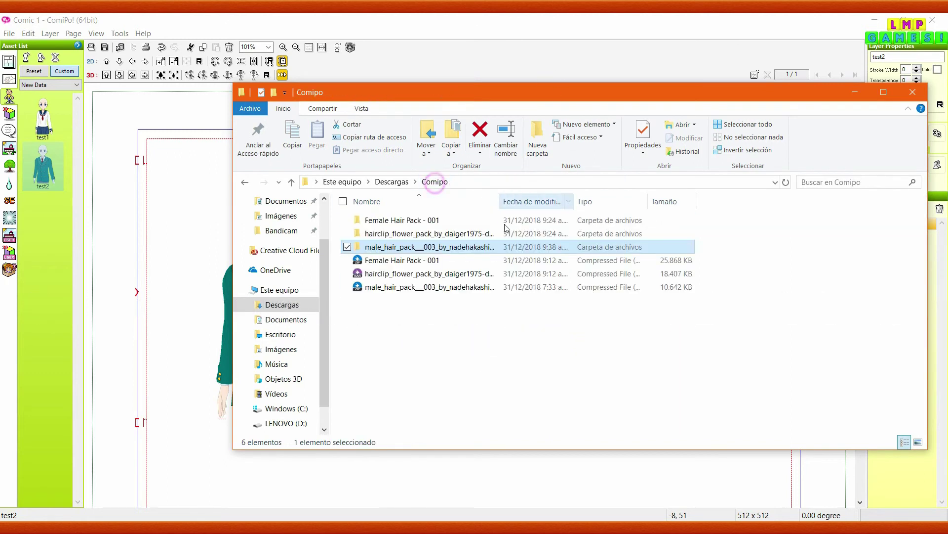
double_click(414, 226)
double_click(405, 220)
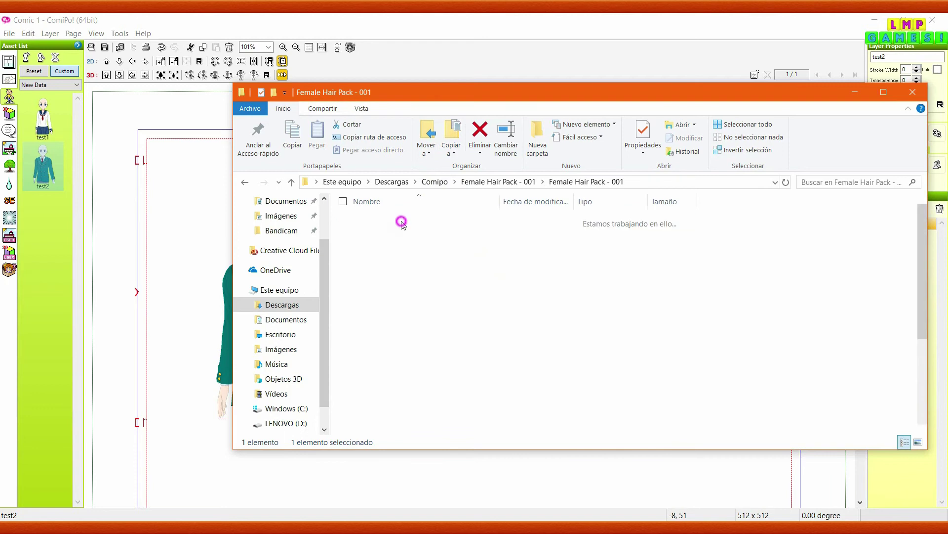
Step: Place the custom character test1 on the comic page to the right of test2
left_click_drag(43, 118, 451, 254)
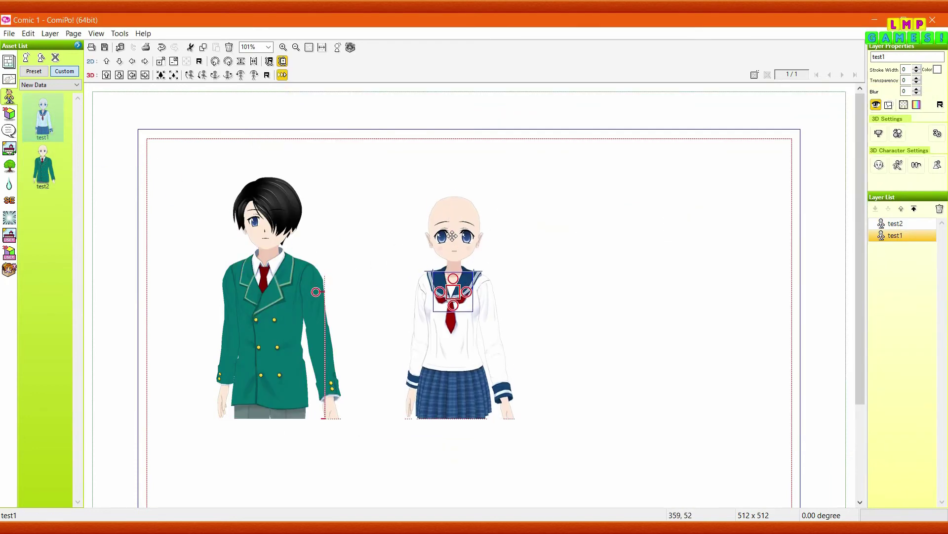
Step: Import Female Hair - 001 - Red.csu from the Female Hair Pack - 001 folder as user 3D data under the New Data category
left_click(142, 516)
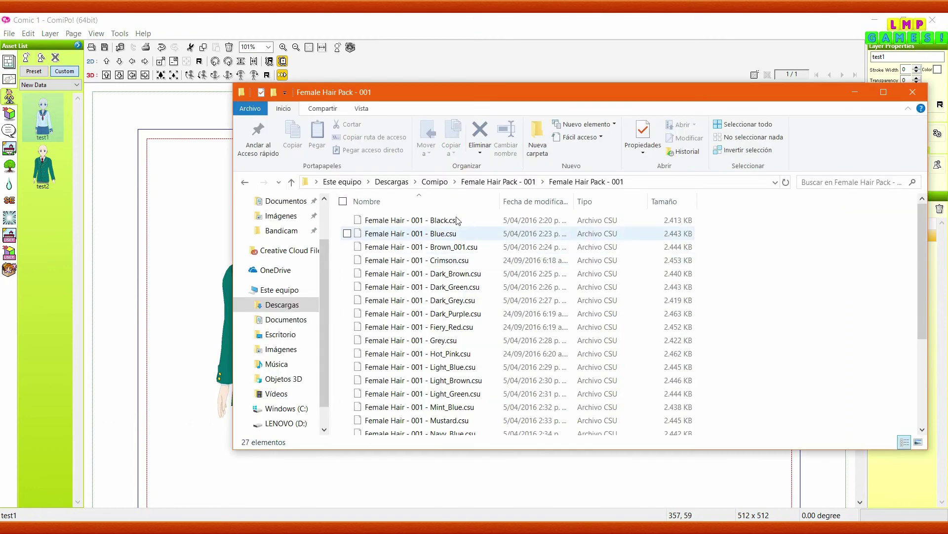
scroll(467, 308, "down", 2)
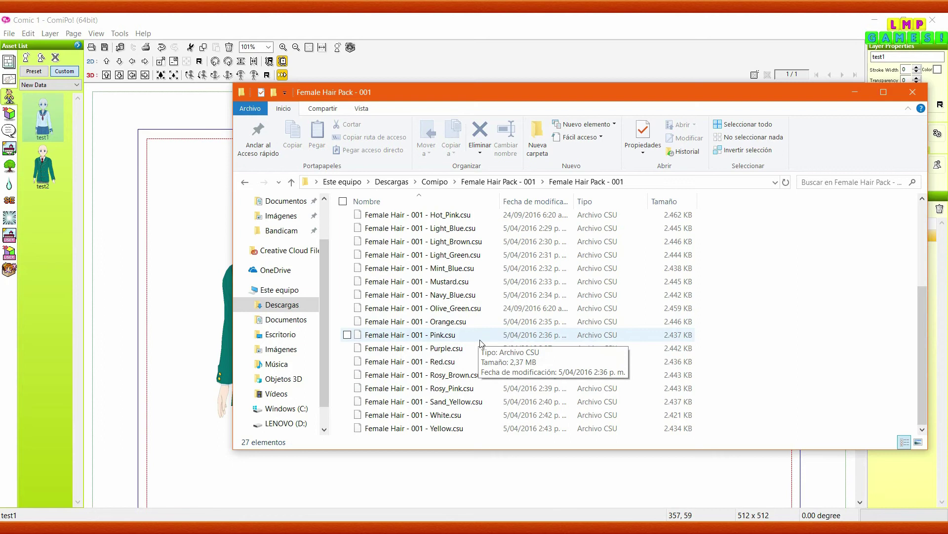
scroll(460, 376, "up", 3)
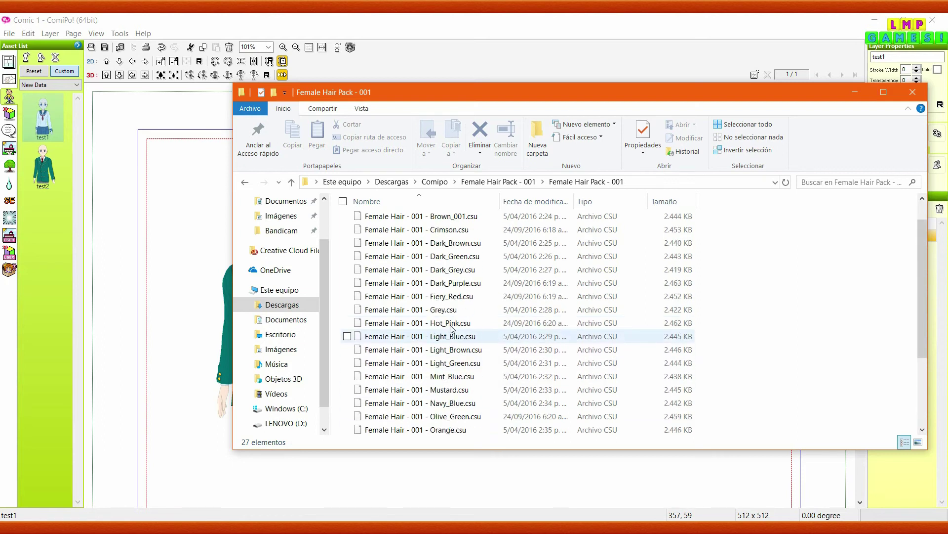
left_click(458, 262)
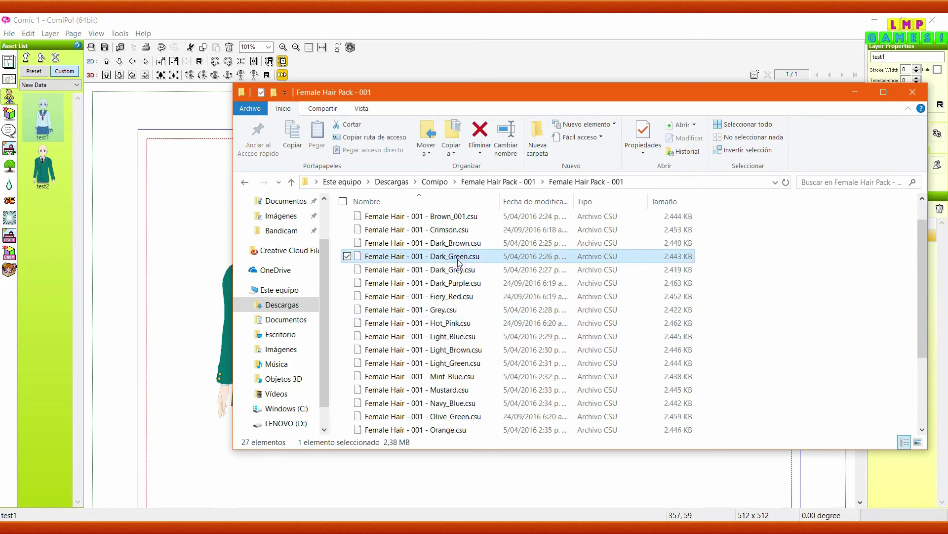
scroll(458, 261, "up", 1)
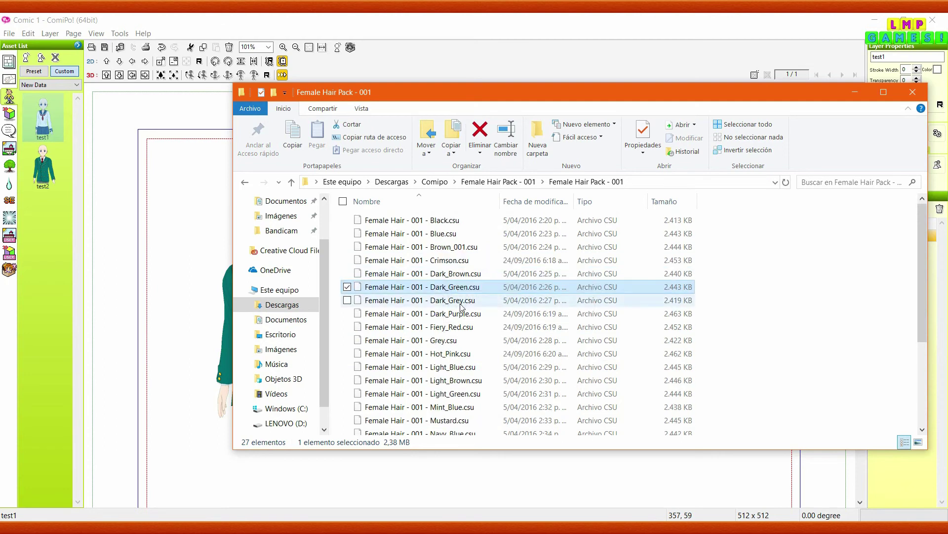
left_click_drag(857, 208, 786, 375)
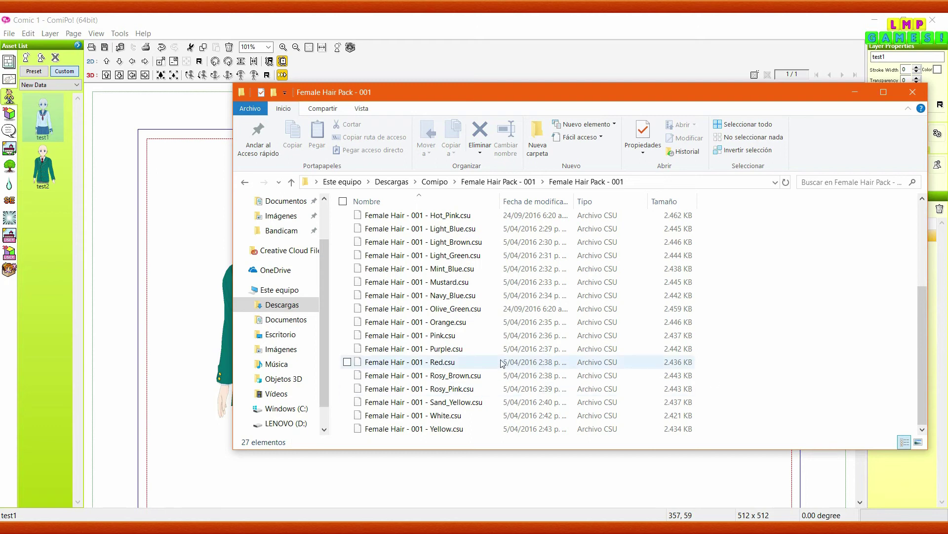
left_click(449, 362)
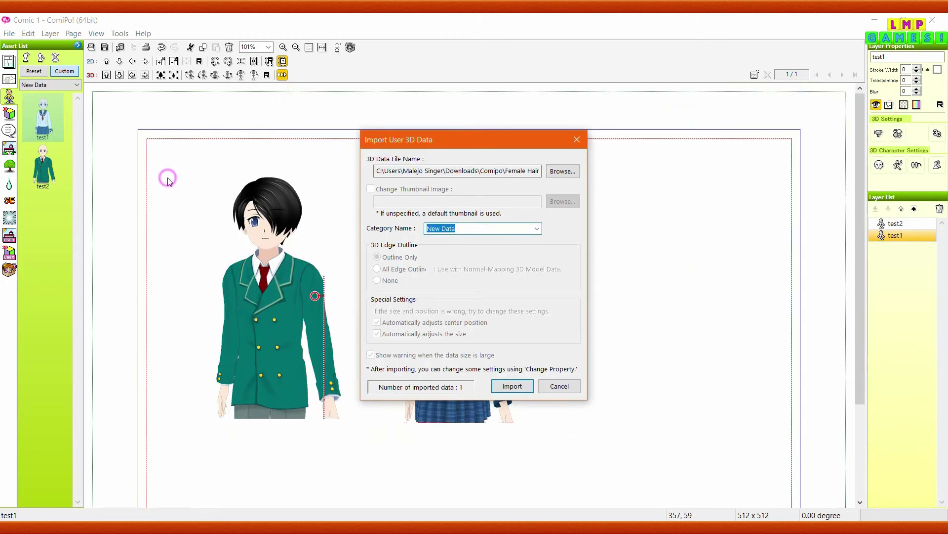
left_click(517, 387)
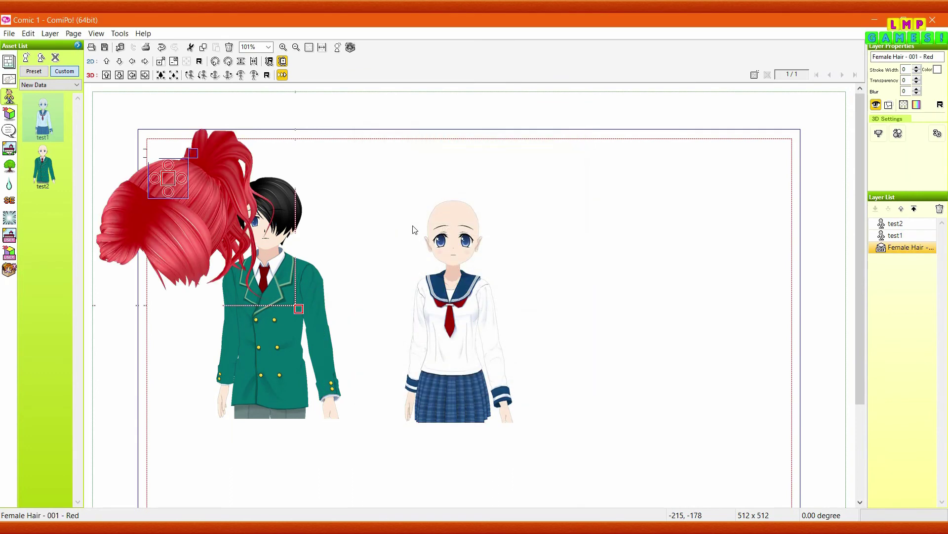
Step: Move the imported red hair to the right of test1, then delete its layer
mouse_move(623, 204)
left_mouse_down()
mouse_move(630, 166)
mouse_move(629, 194)
mouse_move(642, 210)
mouse_move(677, 211)
mouse_move(627, 219)
left_mouse_up()
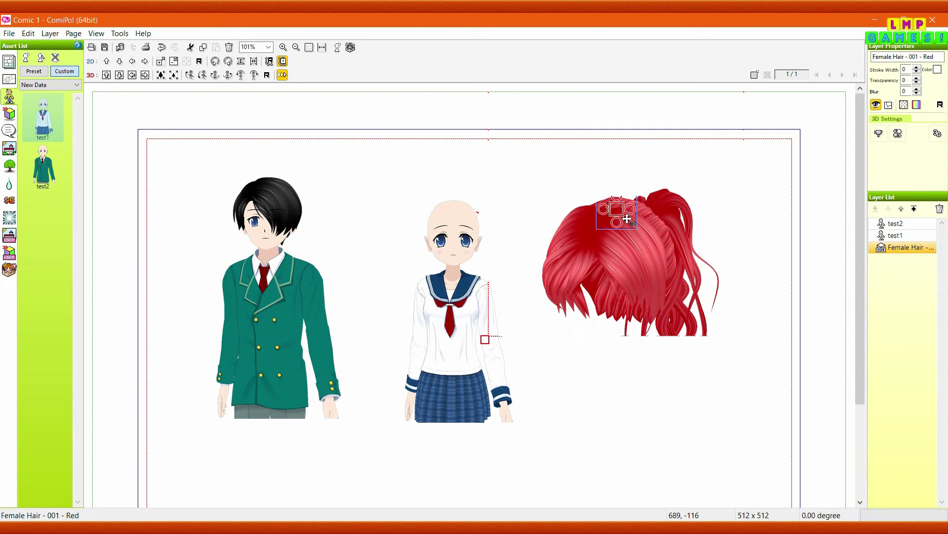
key("Delete")
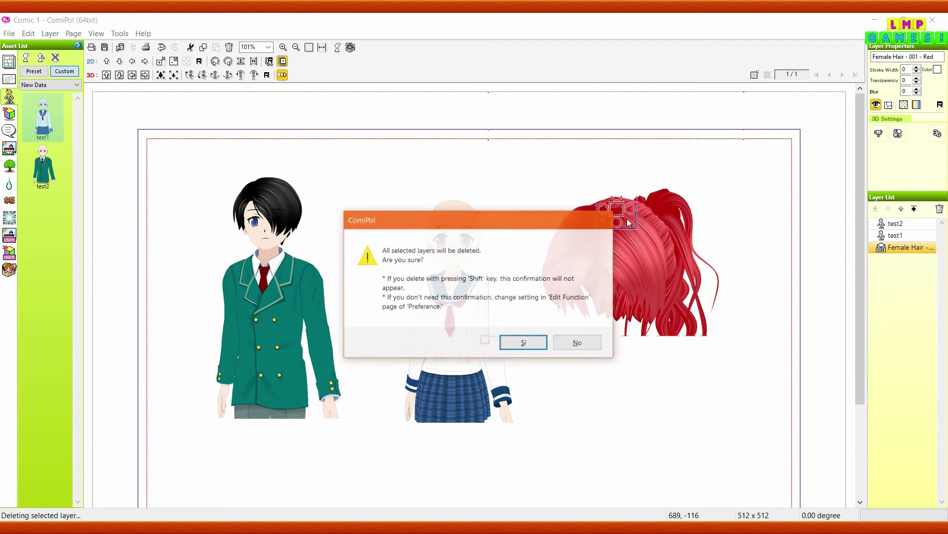
key("Return")
Step: Apply the red female hair from the User 3D items to test1 as Head_Item_1, then slightly turn and reposition the character
left_click(453, 224)
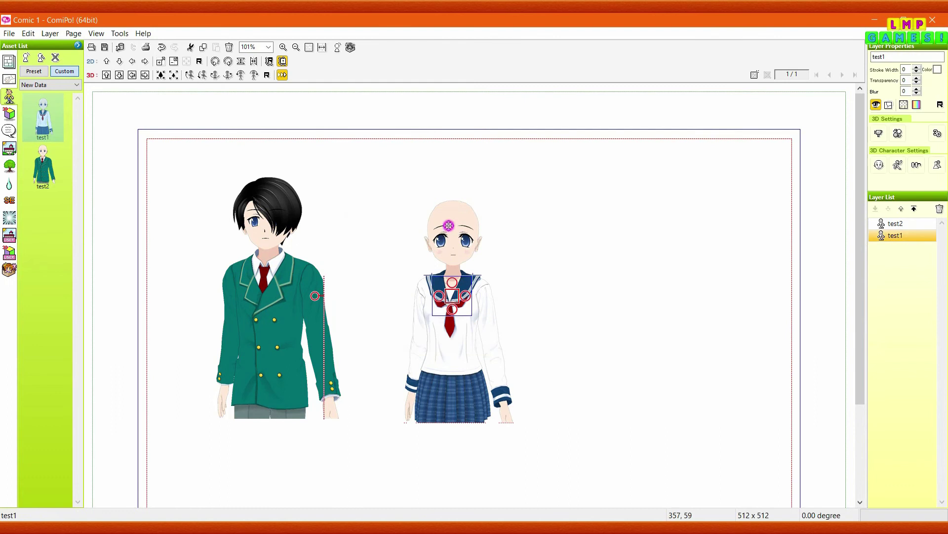
left_click(917, 164)
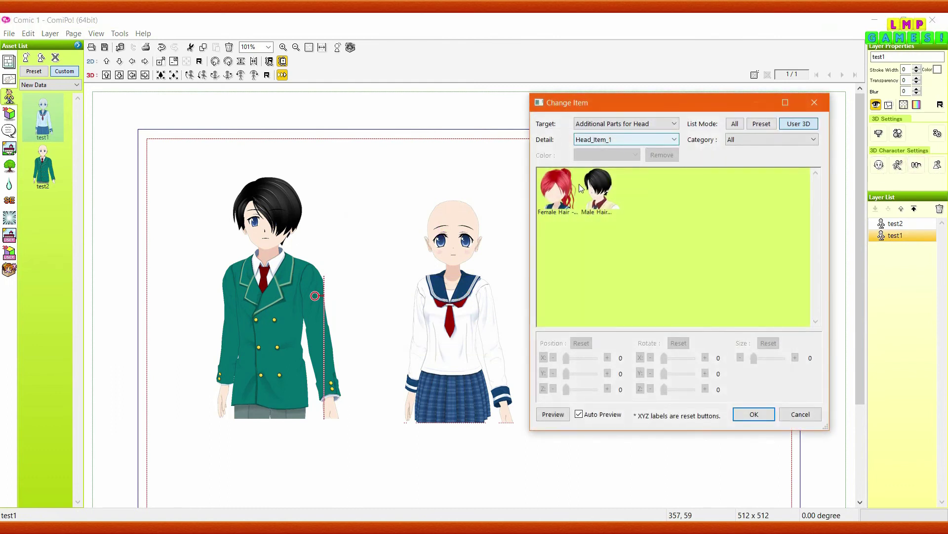
left_click(560, 189)
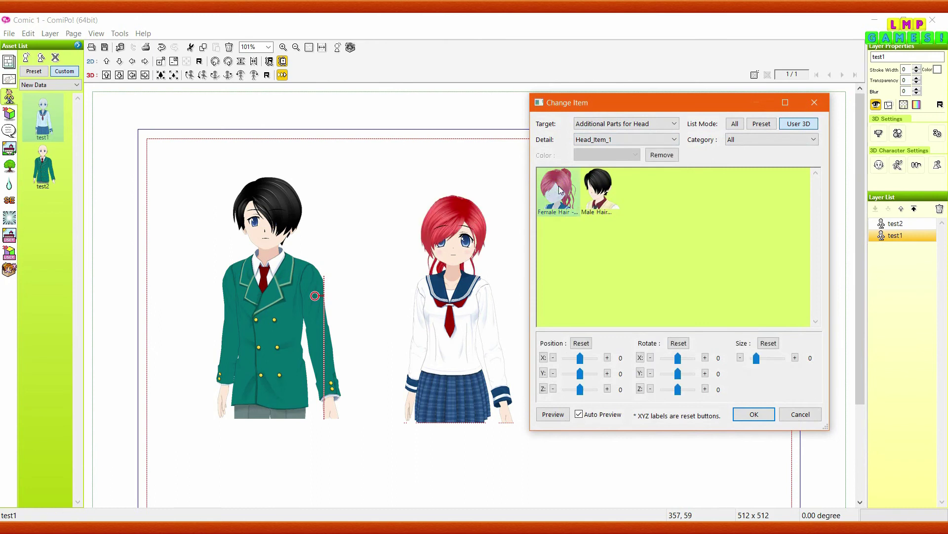
left_click(759, 412)
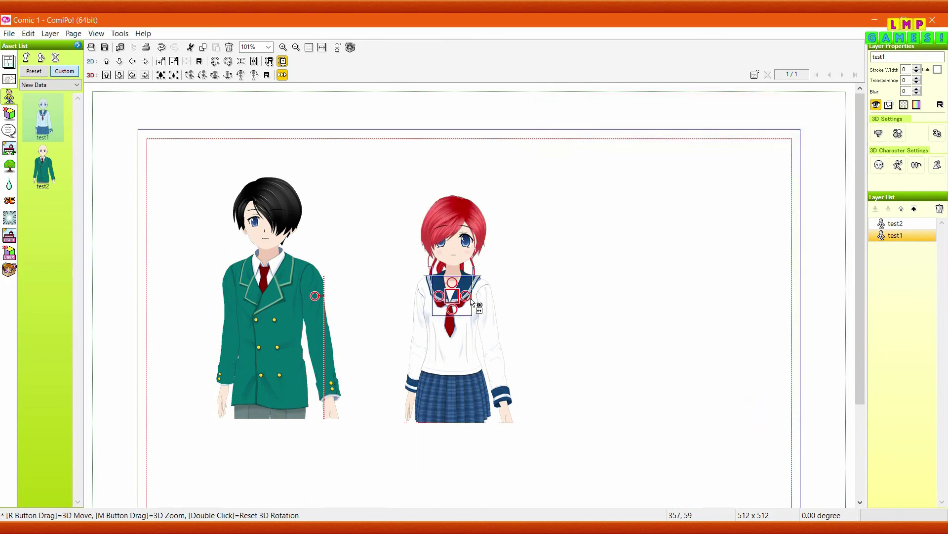
left_click_drag(444, 297, 489, 299)
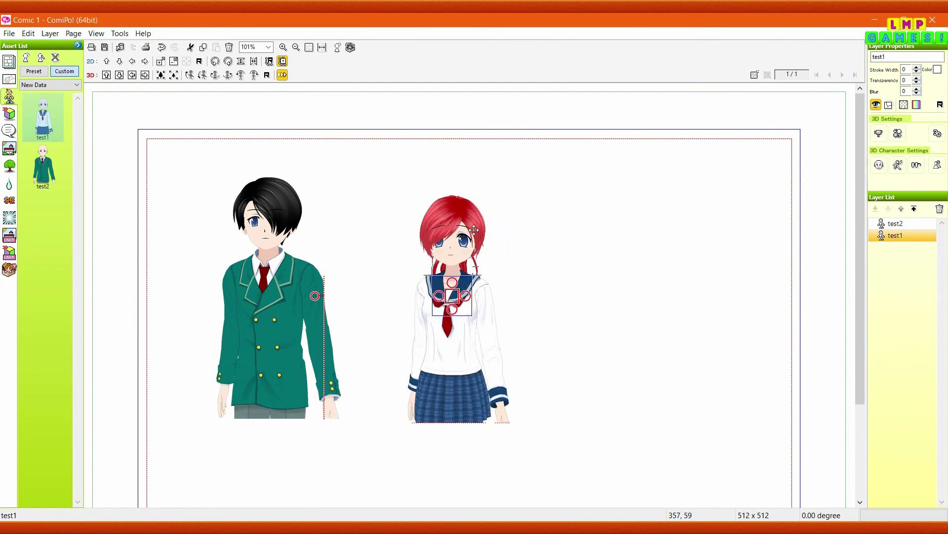
left_click_drag(460, 223, 455, 217)
Step: Switch to File Explorer and go from the inner Female Hair Pack - 001 folder back up to the Comipo folder
key("alt+Tab")
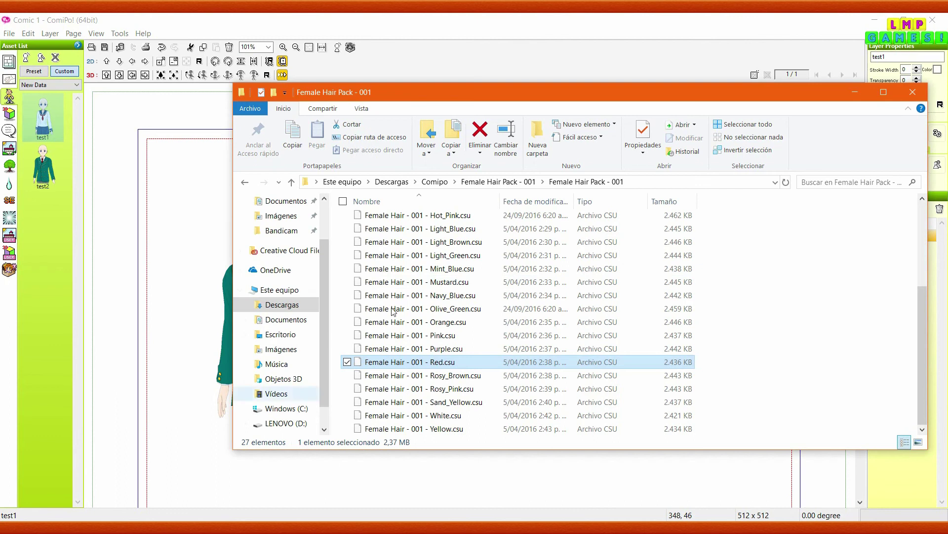
scroll(573, 199, "up", 4)
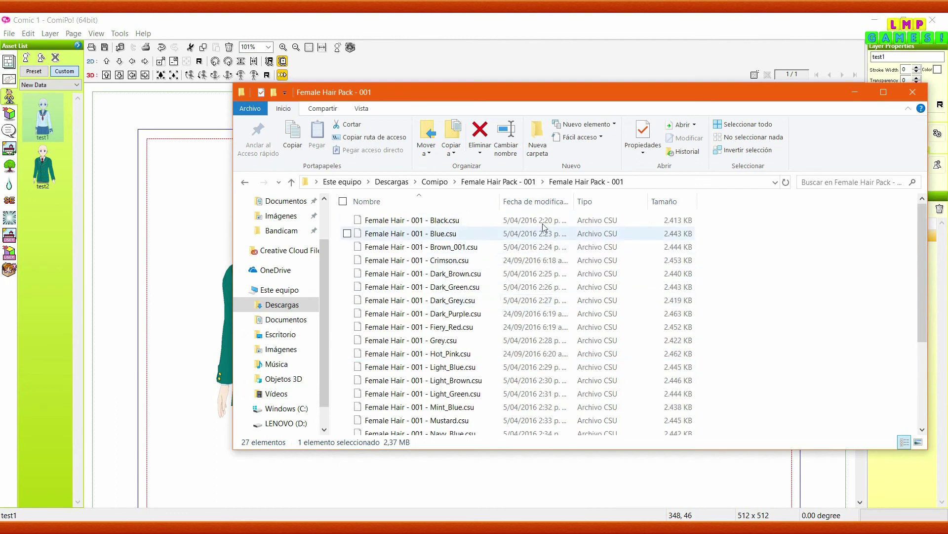
left_click(498, 182)
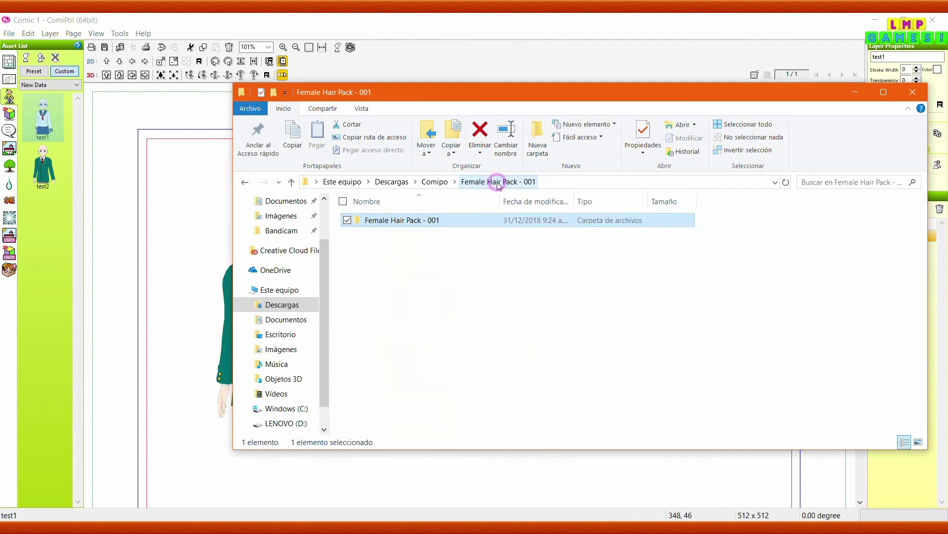
left_click(437, 182)
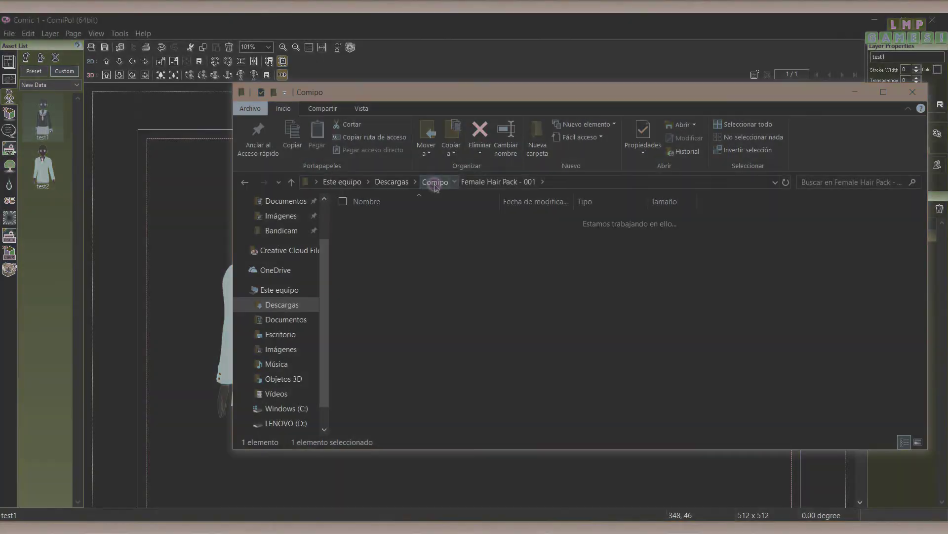